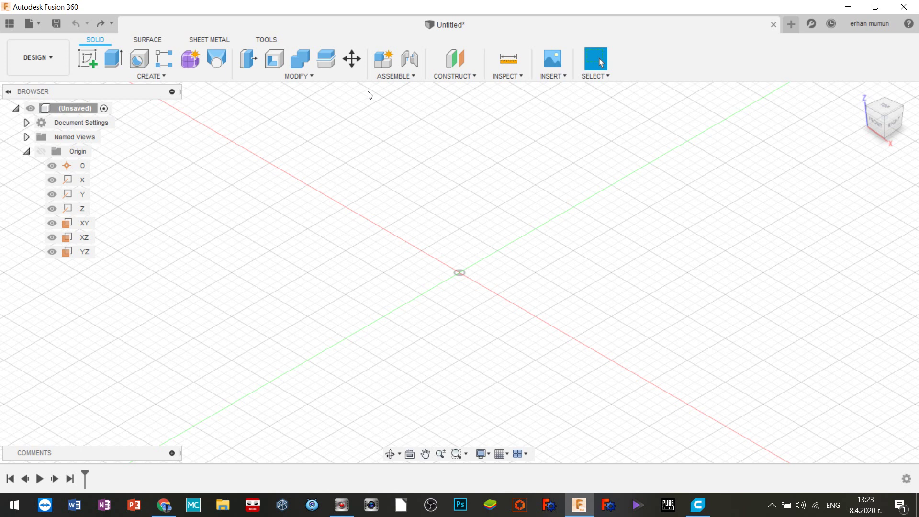
# Step: Sketch a circumscribed hexagon of 30 mm radius centred at the origin on the XY plane
pyautogui.click(93, 64)
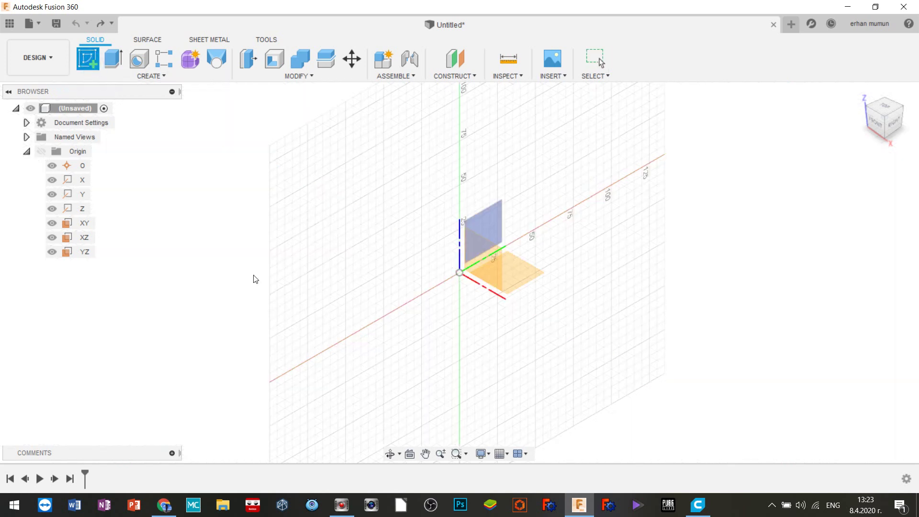
pyautogui.click(484, 337)
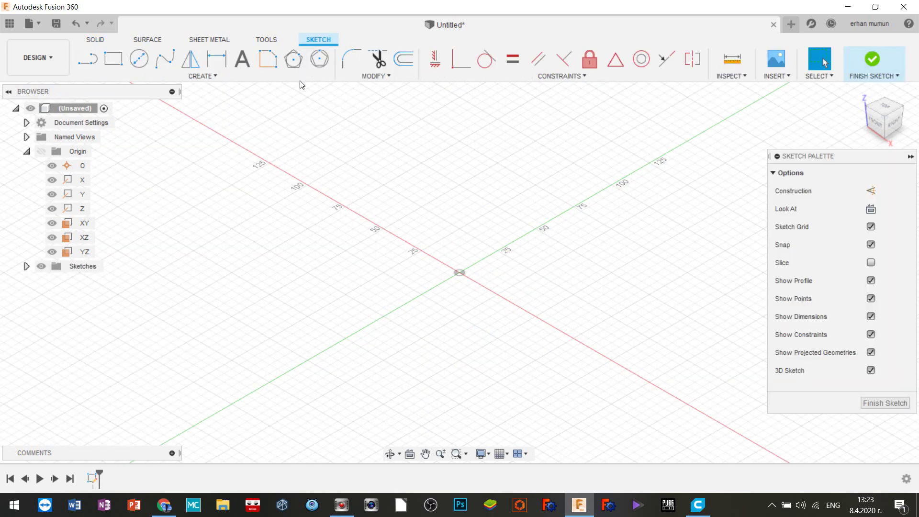
pyautogui.click(294, 59)
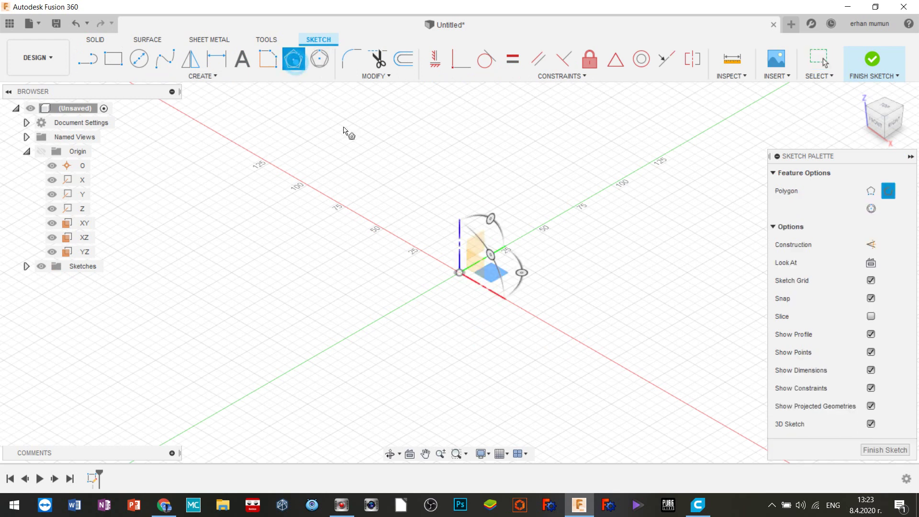
pyautogui.click(459, 272)
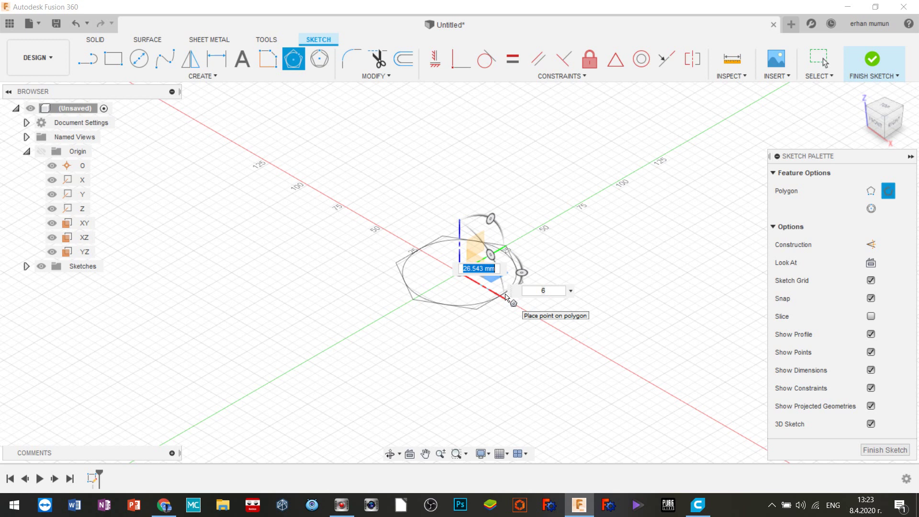
pyautogui.write('30')
pyautogui.press('Return')
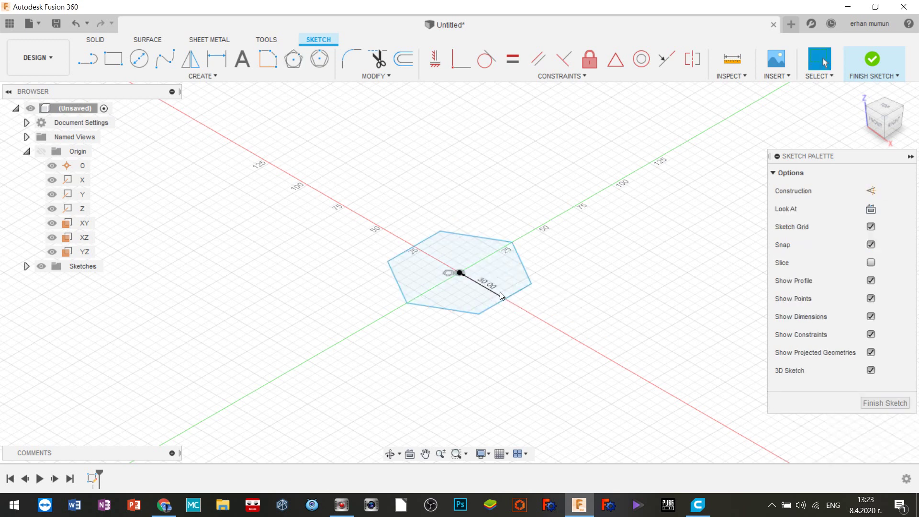
pyautogui.rightClick(504, 278)
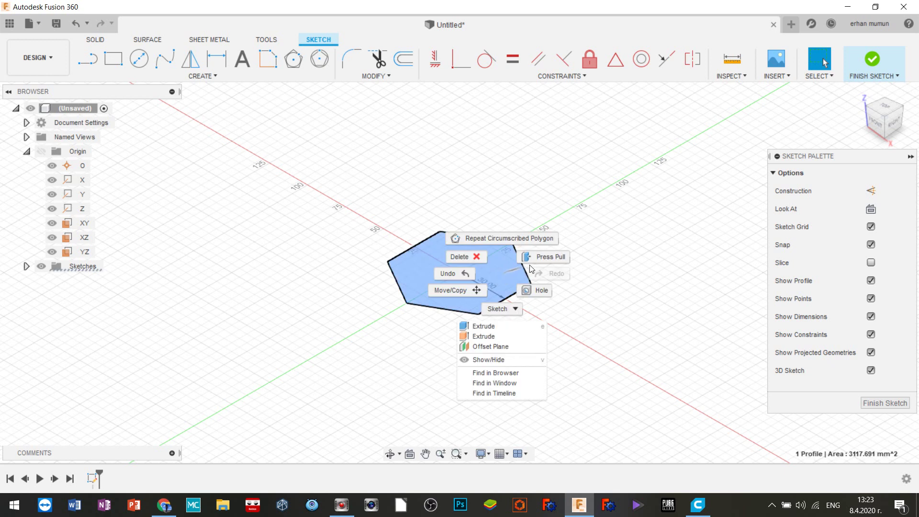
# Step: Extrude the hexagon profile 10 mm into a solid hex head body
pyautogui.click(546, 257)
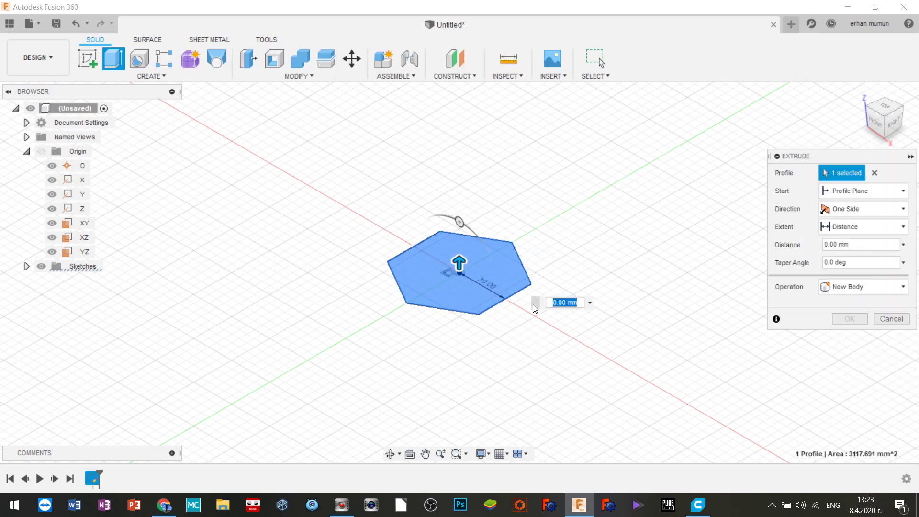
pyautogui.write('10')
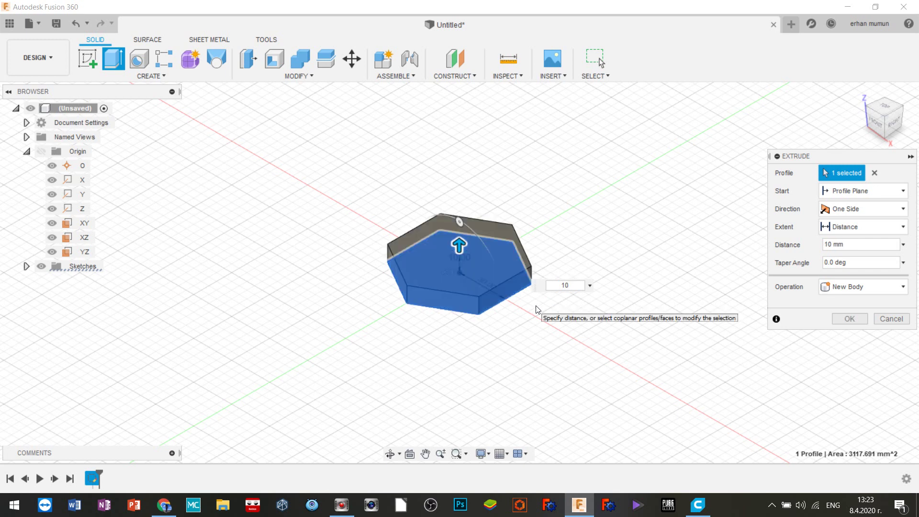
pyautogui.click(849, 318)
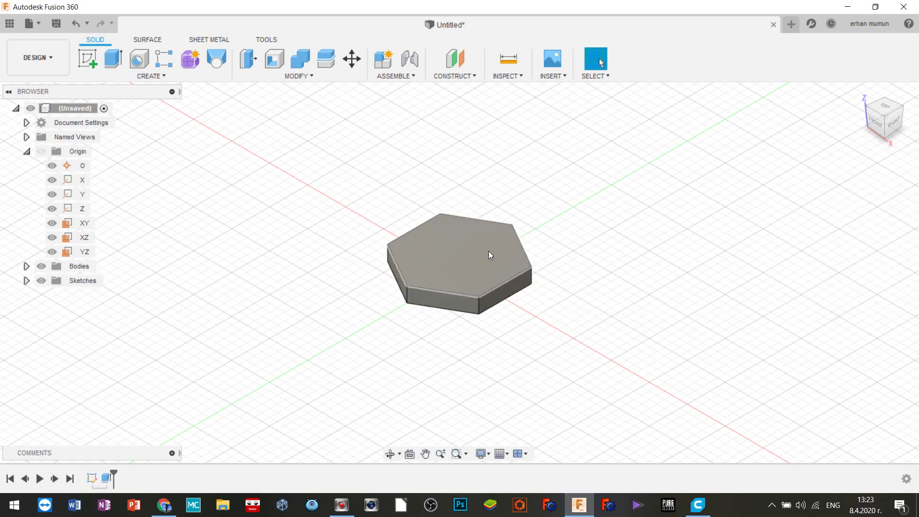
pyautogui.click(473, 263)
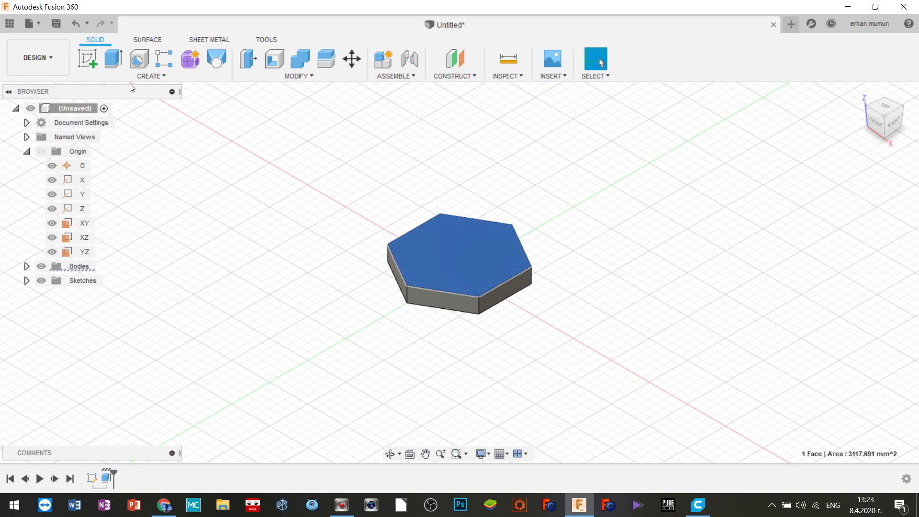
# Step: Draw a 30 mm diameter circle centred on the hex head's top face and finish the sketch
pyautogui.click(91, 65)
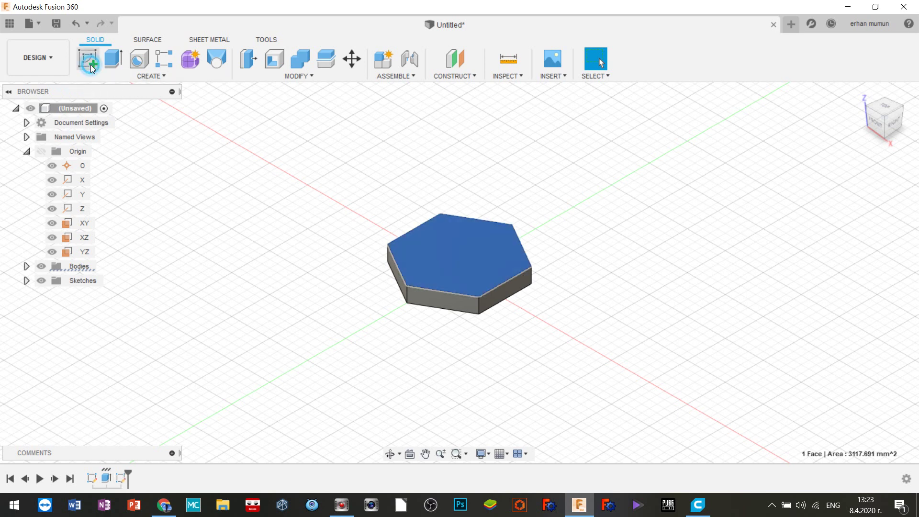
pyautogui.click(139, 59)
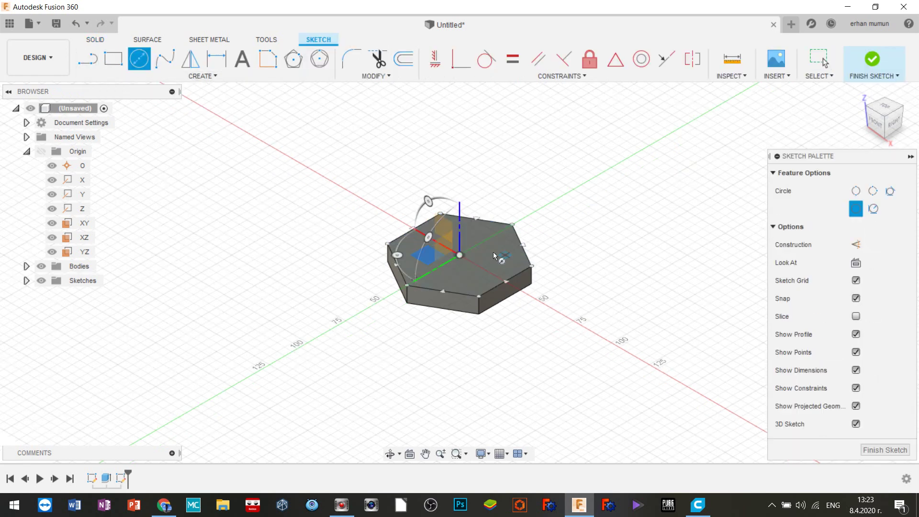
pyautogui.click(461, 255)
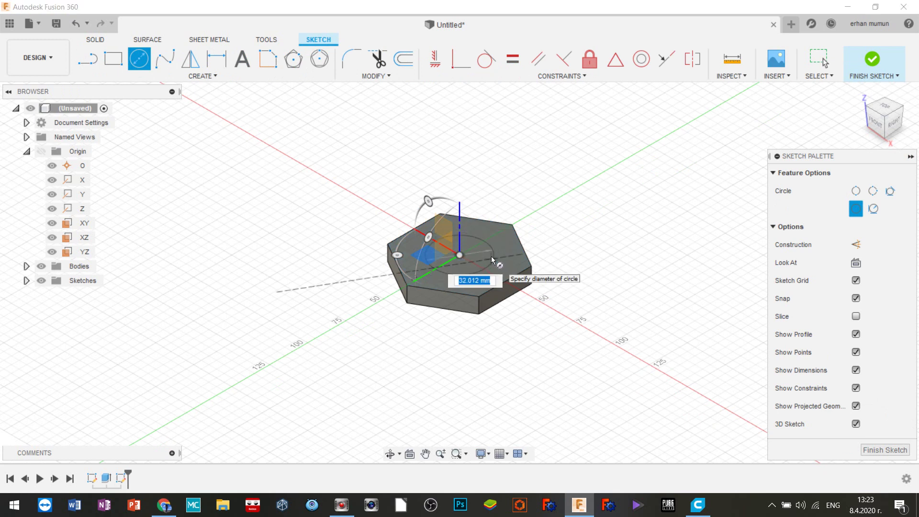
pyautogui.write('30')
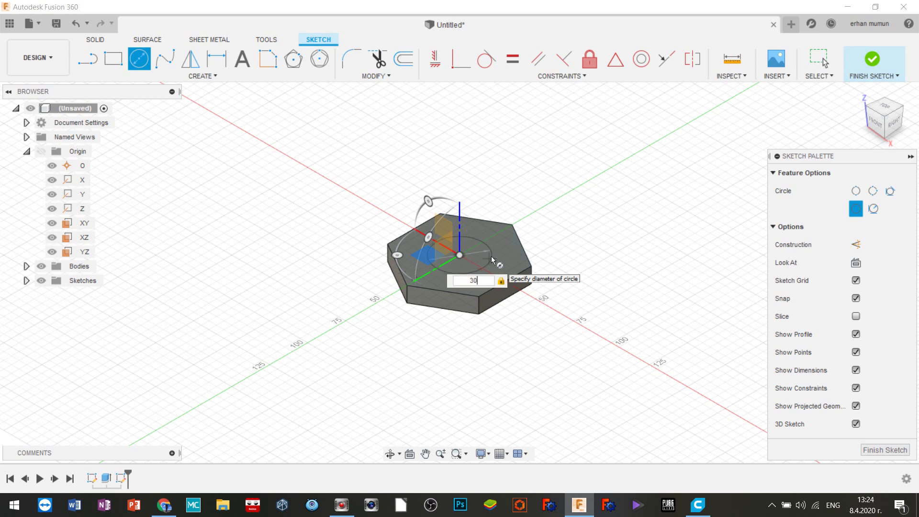
pyautogui.rightClick(493, 261)
pyautogui.click(541, 240)
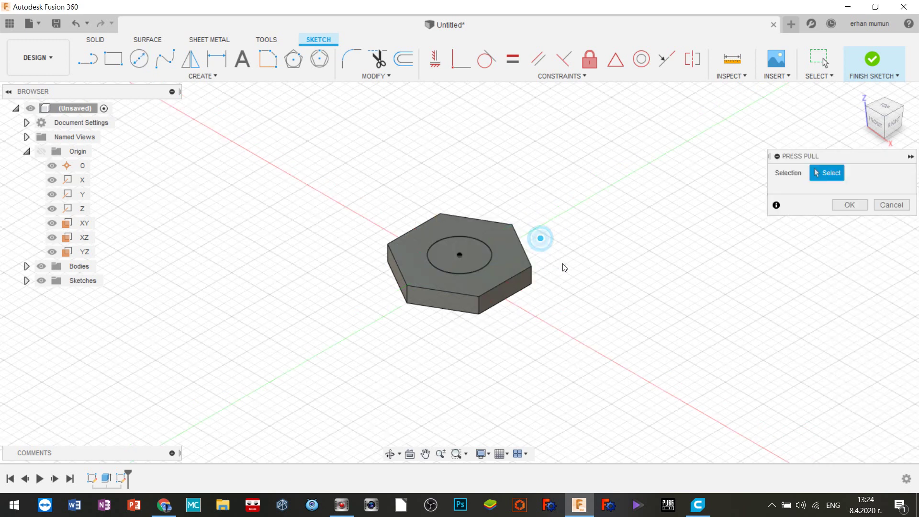
pyautogui.click(476, 265)
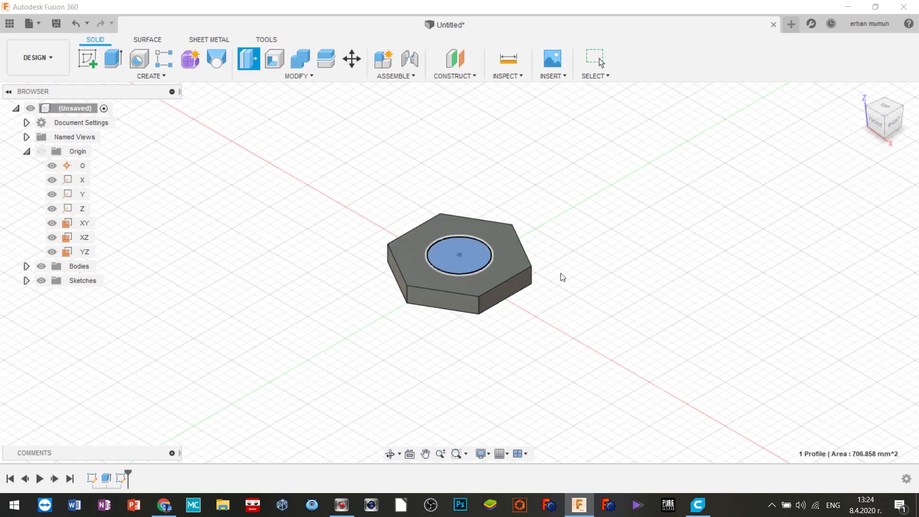
# Step: Extrude the 30 mm circle 100 mm as a shaft joined to the hex head
pyautogui.click(554, 286)
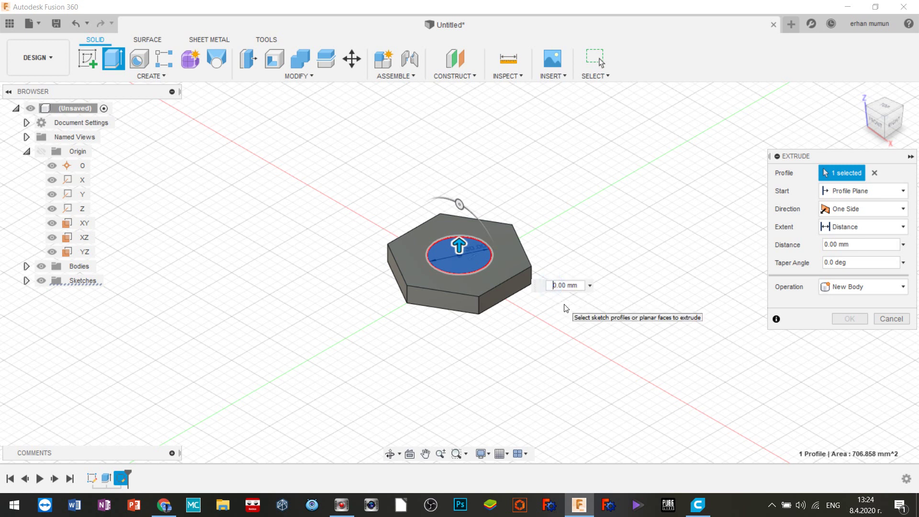
pyautogui.write('10')
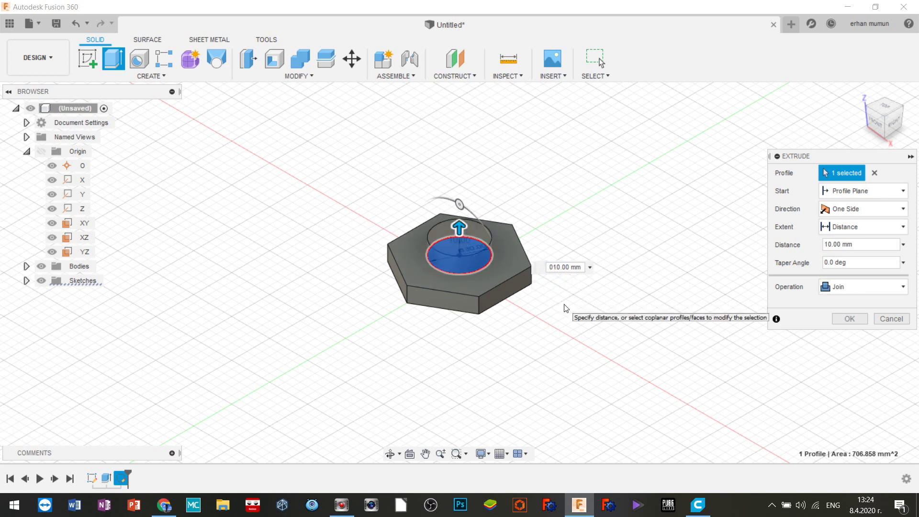
pyautogui.press('BackSpace')
pyautogui.press('BackSpace')
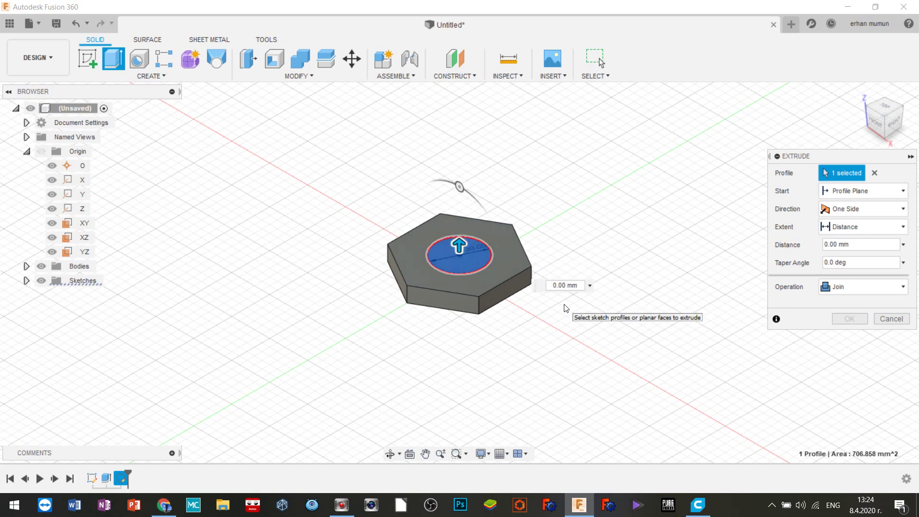
pyautogui.write('10')
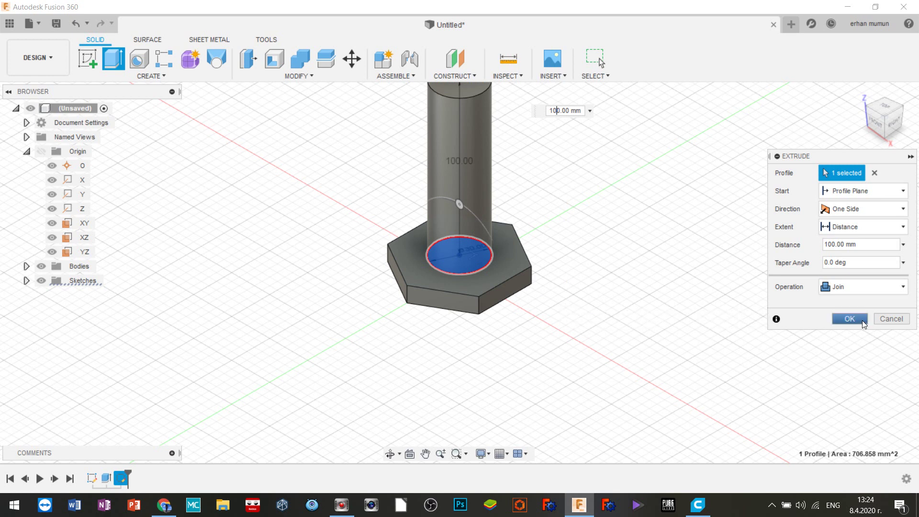
pyautogui.click(862, 320)
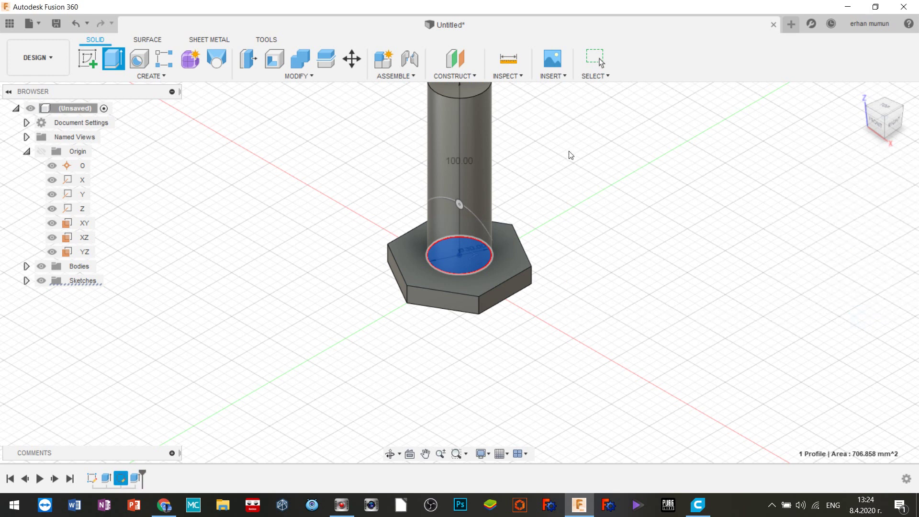
# Step: Apply a Thread feature to the shaft's cylindrical face, previewing a full-length M30x3.5 thread
pyautogui.click(425, 454)
pyautogui.moveTo(593, 280); pyautogui.dragTo(573, 314)
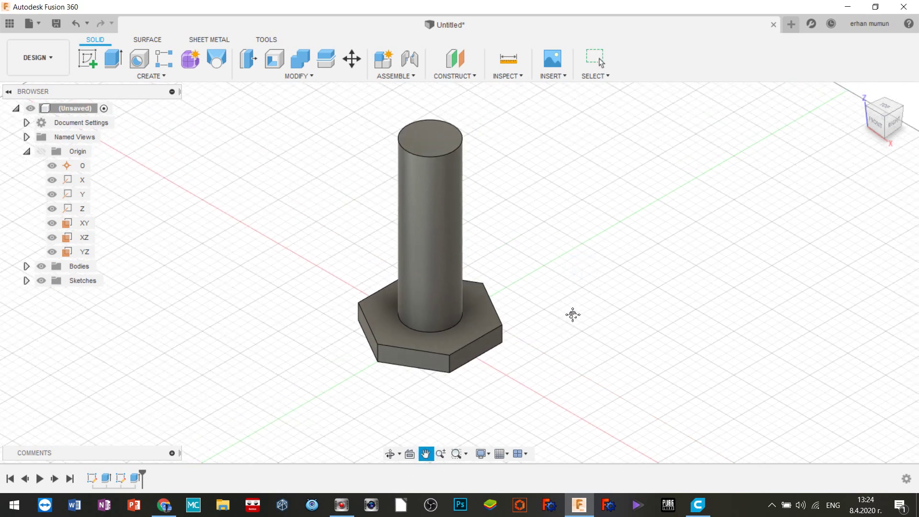
pyautogui.rightClick(556, 245)
pyautogui.click(607, 244)
pyautogui.click(417, 217)
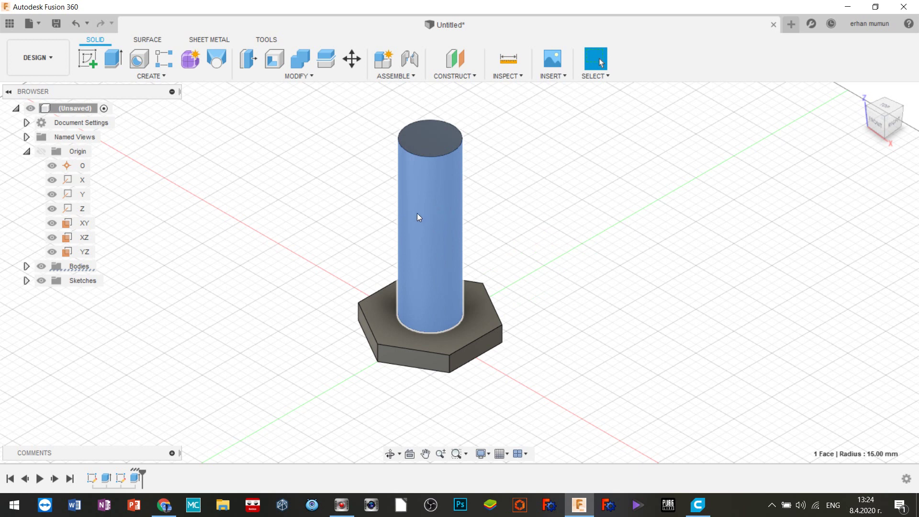
pyautogui.click(158, 76)
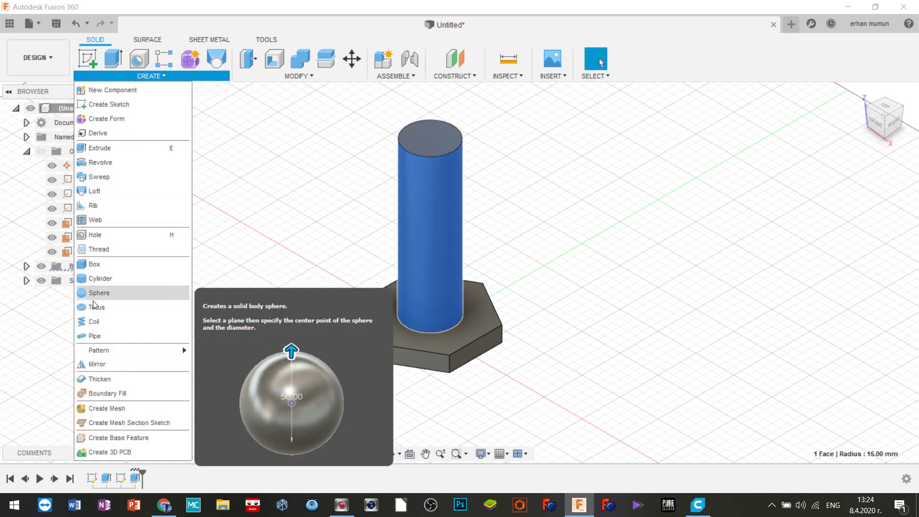
pyautogui.click(101, 251)
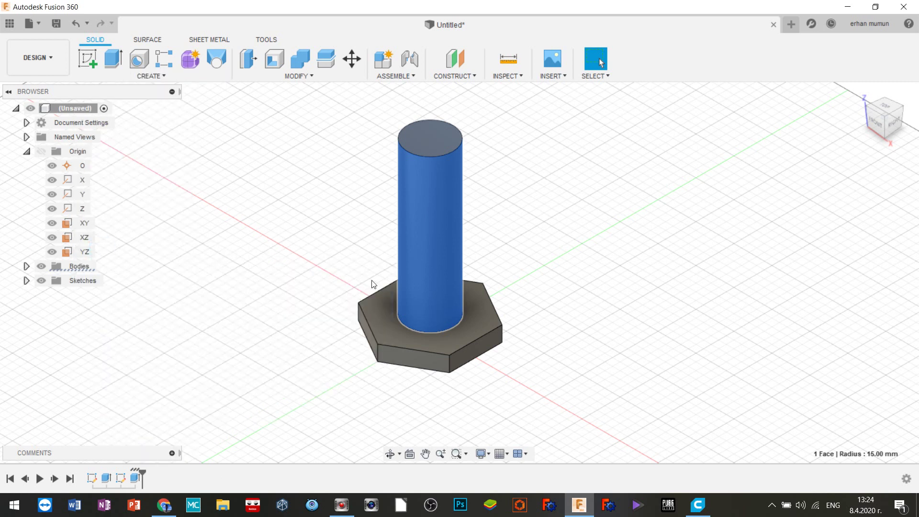
pyautogui.click(417, 277)
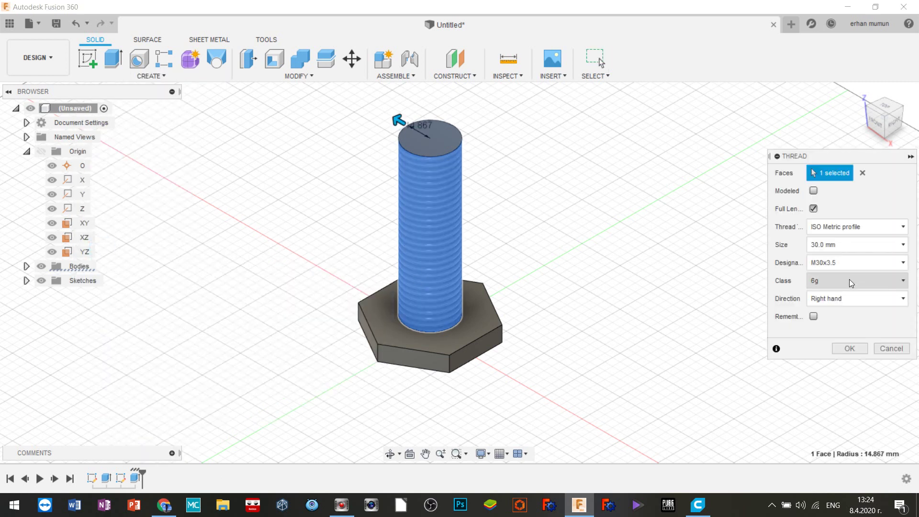
# Step: Change the shaft thread to M30x2, enable Modeled, and confirm it
pyautogui.click(856, 263)
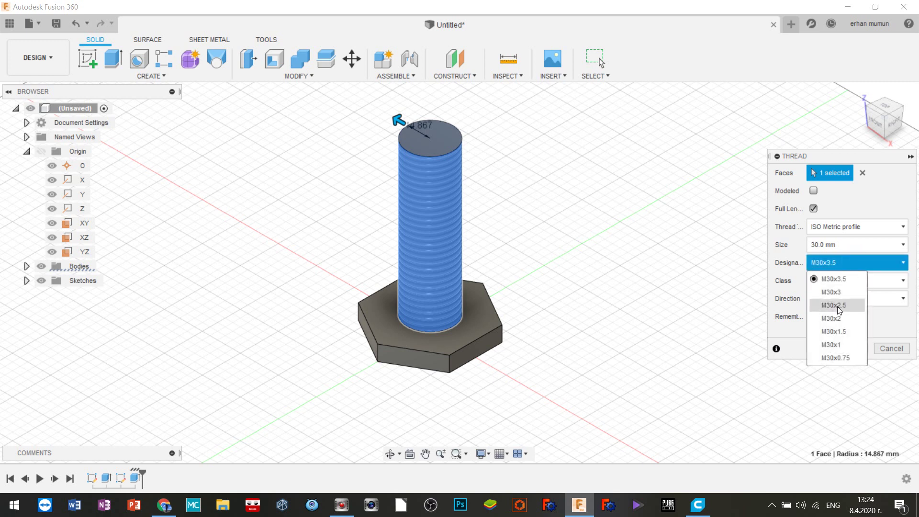
pyautogui.click(837, 319)
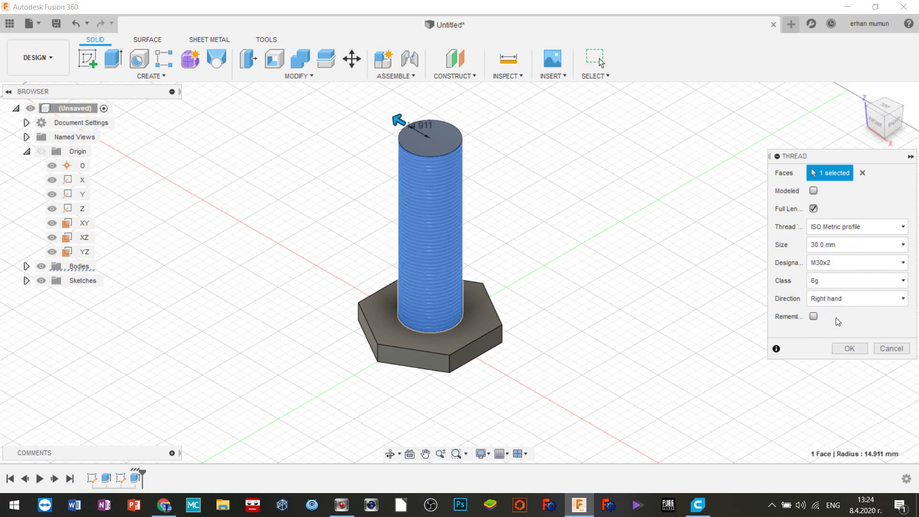
pyautogui.click(814, 191)
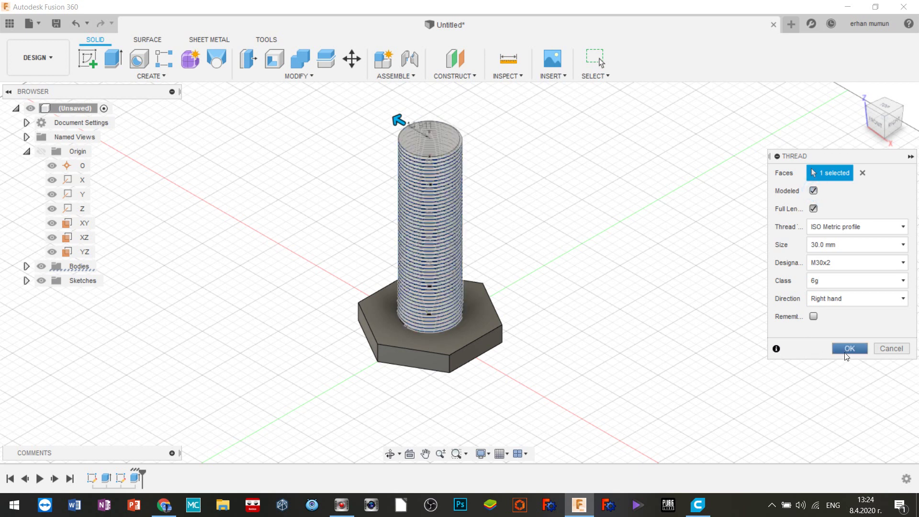
pyautogui.click(846, 353)
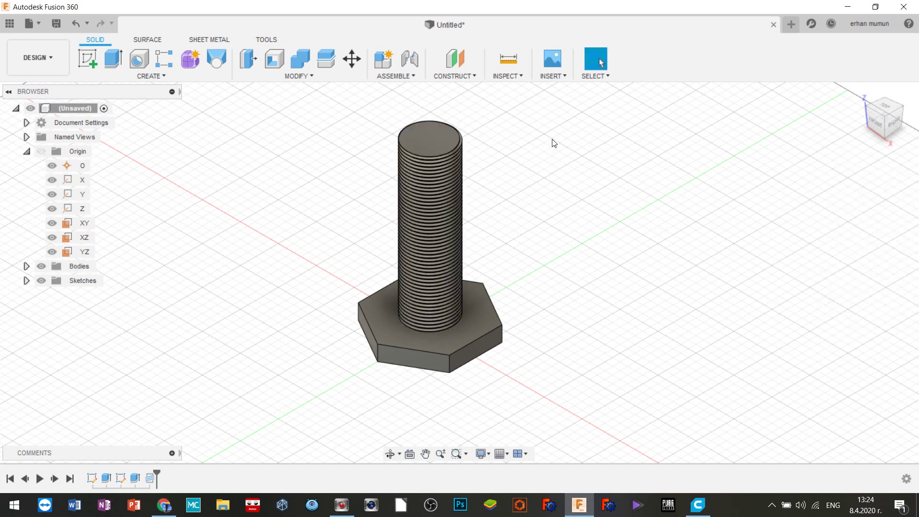
# Step: Orbit to the underside of the bolt and select the hex head's flat face
pyautogui.click(389, 454)
pyautogui.moveTo(495, 297); pyautogui.dragTo(507, 137)
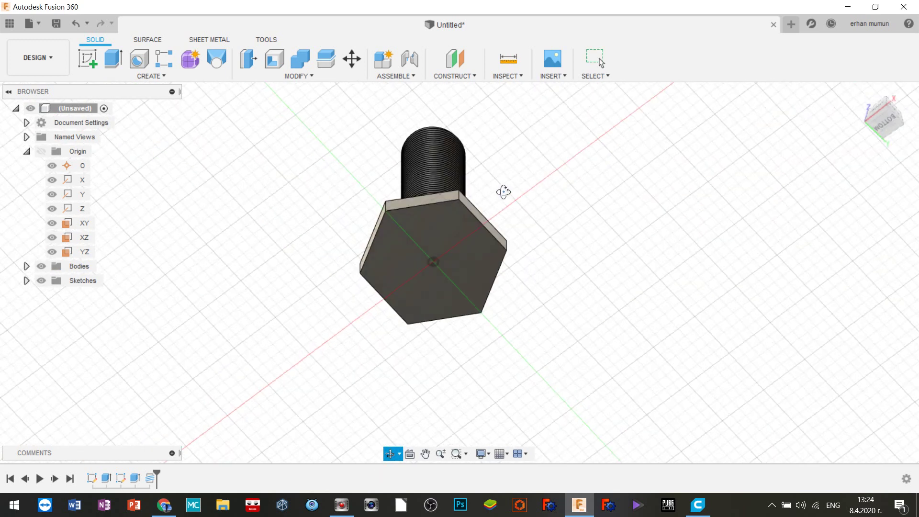
pyautogui.rightClick(550, 232)
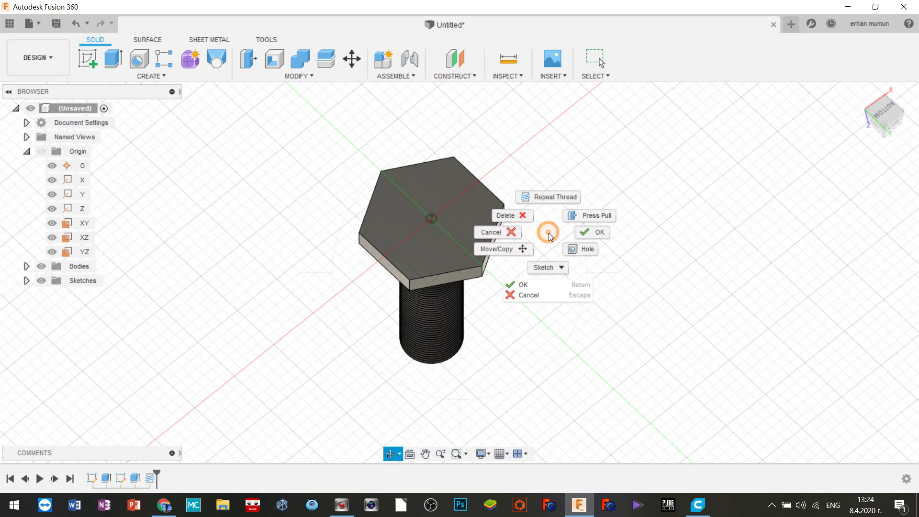
pyautogui.click(592, 233)
pyautogui.click(472, 241)
pyautogui.rightClick(472, 240)
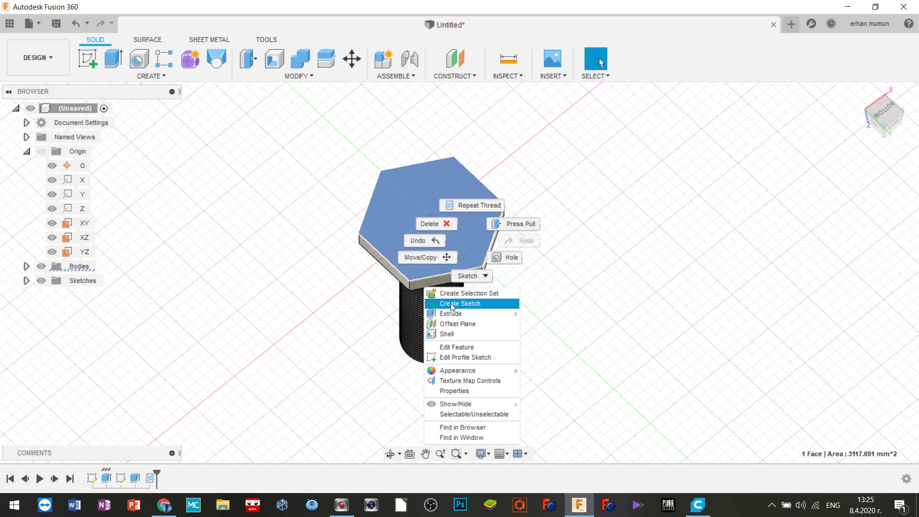
pyautogui.click(575, 242)
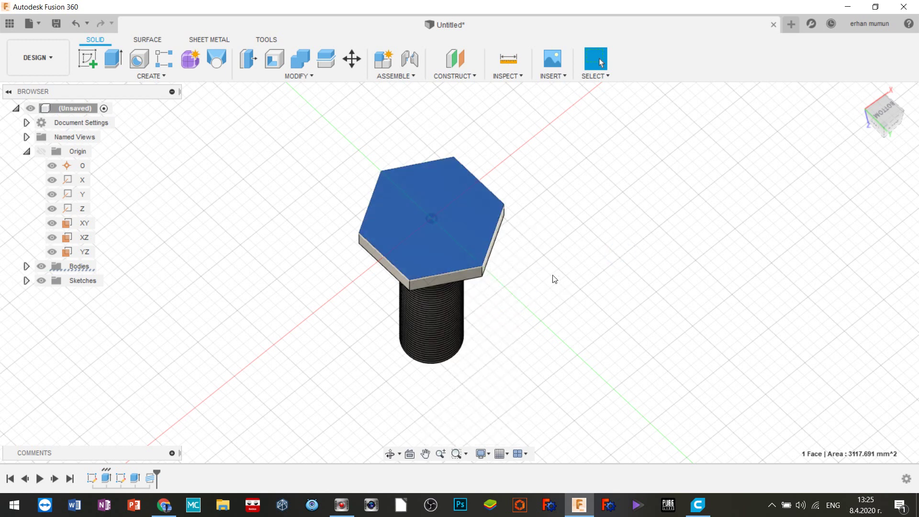
# Step: Orbit the bolt upright and select the flat end face of the shaft
pyautogui.click(391, 454)
pyautogui.moveTo(620, 288)
pyautogui.mouseDown()
pyautogui.moveTo(505, 141)
pyautogui.moveTo(505, 116)
pyautogui.mouseUp()
pyautogui.moveTo(603, 263); pyautogui.dragTo(612, 246)
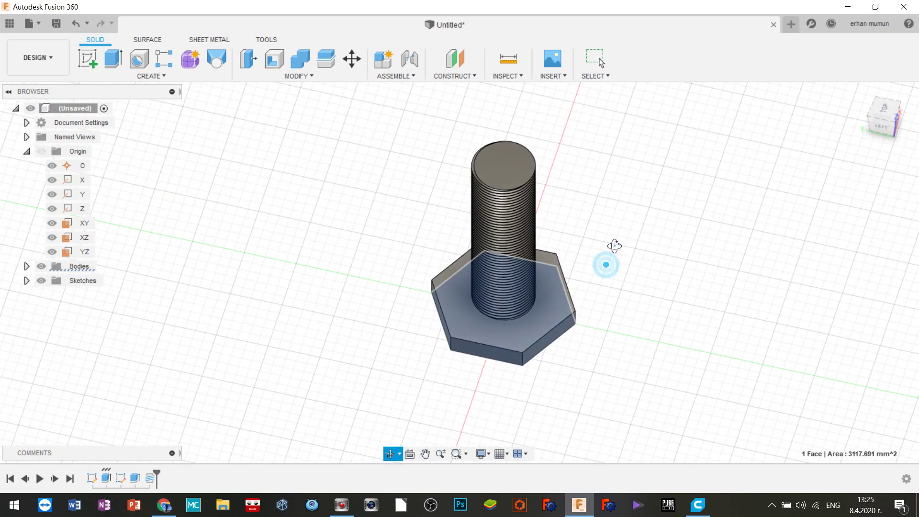
pyautogui.rightClick(607, 242)
pyautogui.click(640, 240)
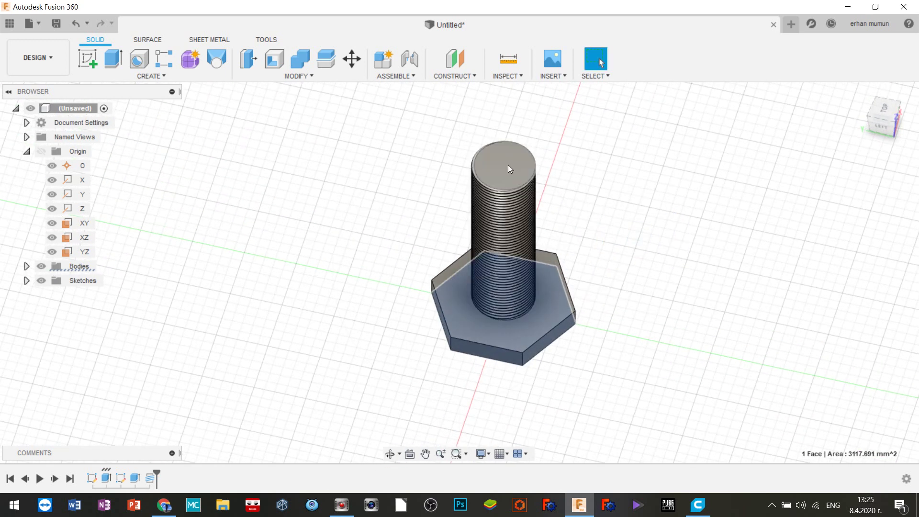
pyautogui.click(505, 163)
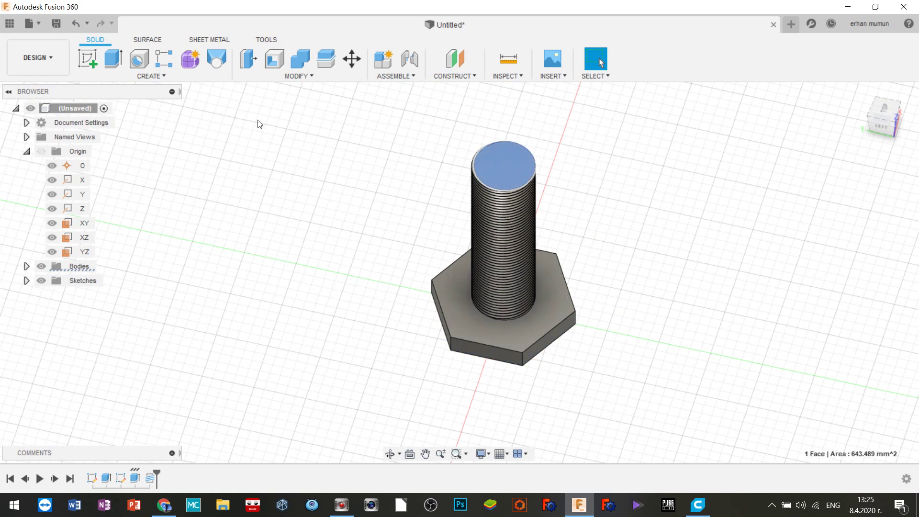
# Step: Add a centred tapped hole on the shaft end: M15x1.5, class 6H, 50 mm deep, modelled
pyautogui.click(151, 77)
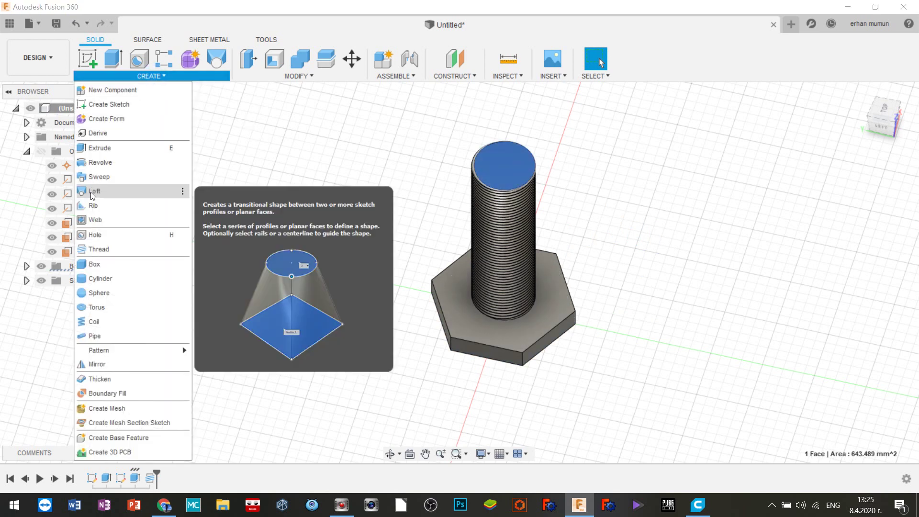
pyautogui.moveTo(100, 234)
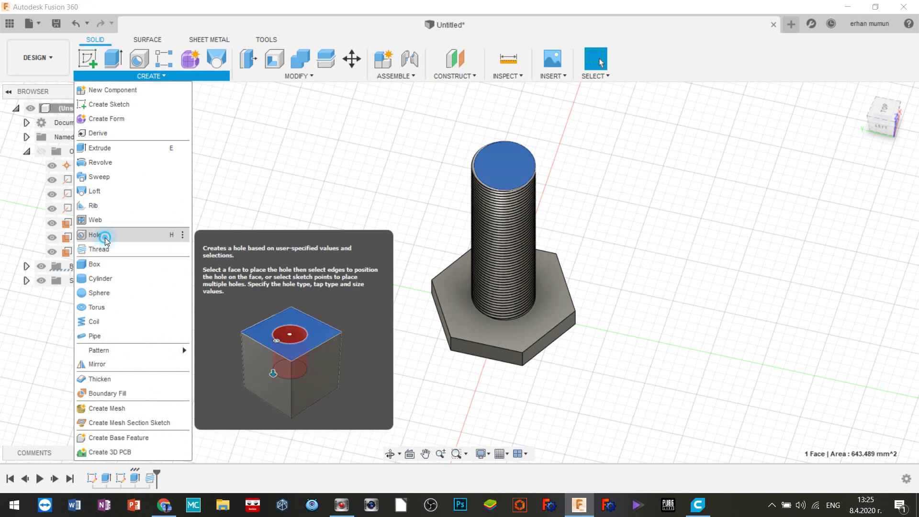
pyautogui.click(94, 234)
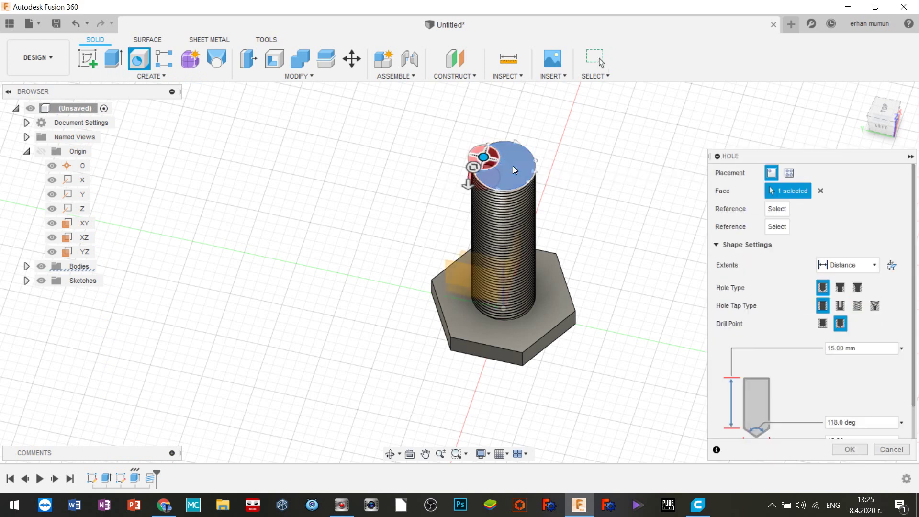
pyautogui.click(511, 174)
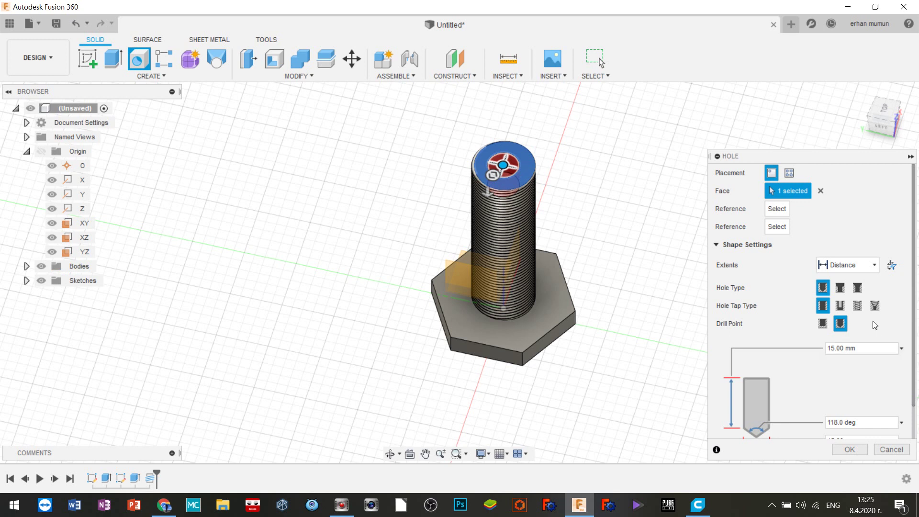
pyautogui.click(857, 305)
pyautogui.moveTo(914, 317); pyautogui.dragTo(916, 420)
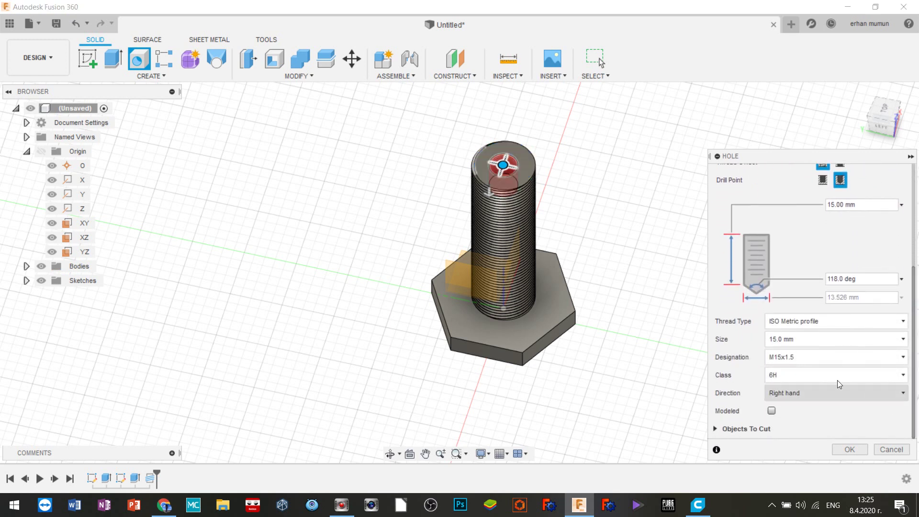
pyautogui.click(804, 357)
pyautogui.click(800, 376)
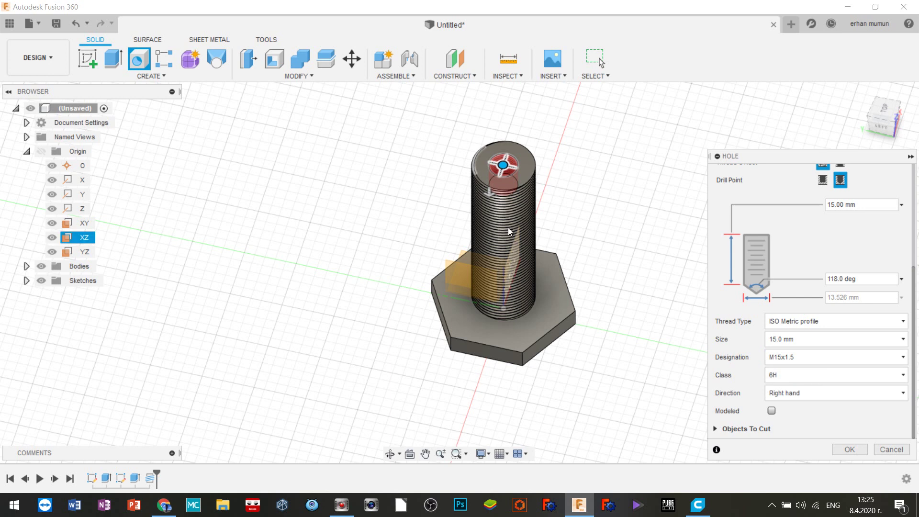
pyautogui.moveTo(495, 201)
pyautogui.mouseDown()
pyautogui.moveTo(496, 322)
pyautogui.moveTo(505, 313)
pyautogui.moveTo(507, 234)
pyautogui.moveTo(508, 250)
pyautogui.mouseUp()
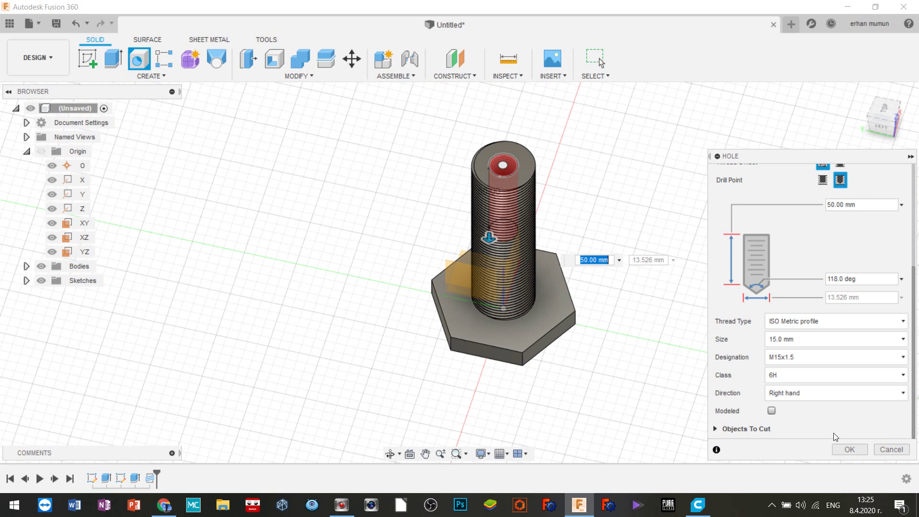
pyautogui.click(771, 411)
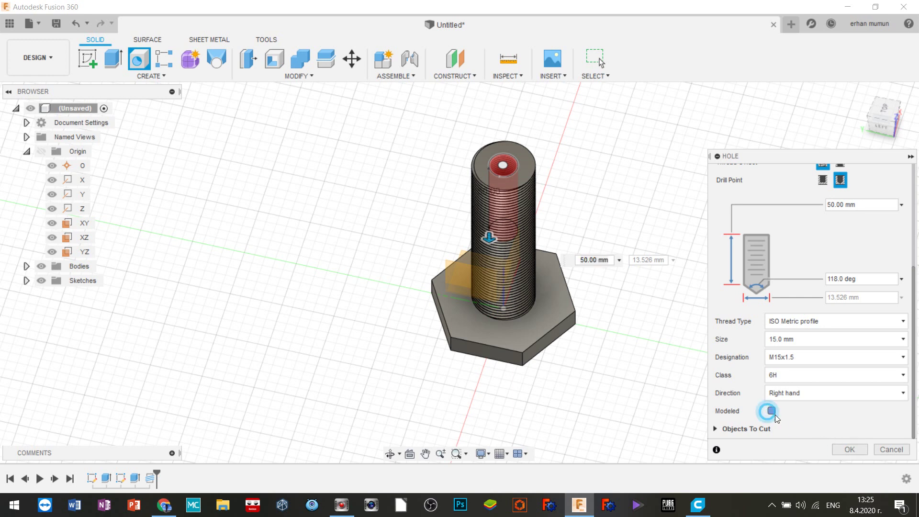
pyautogui.click(839, 449)
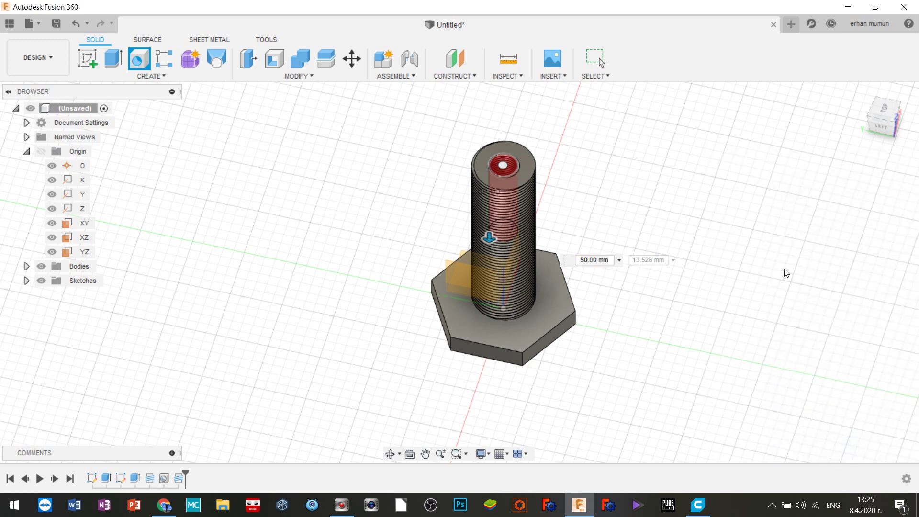
pyautogui.scroll(3, 672, 265)
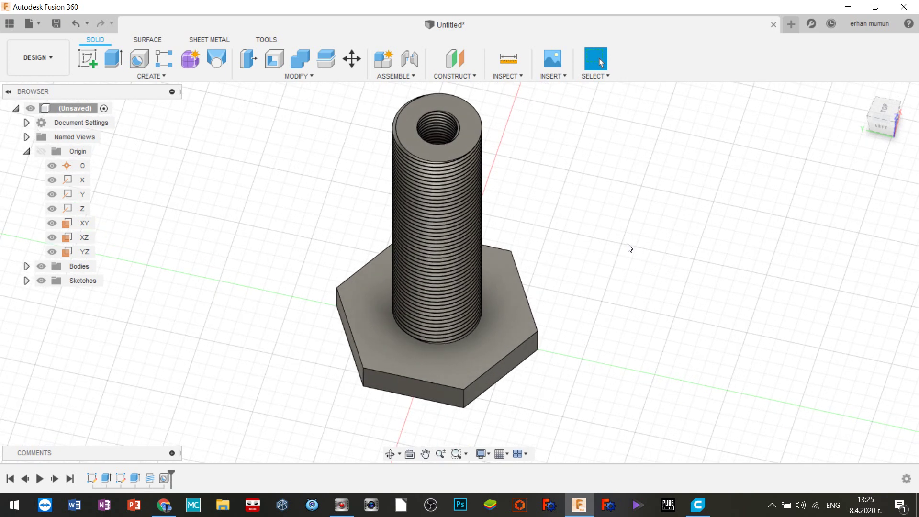
pyautogui.click(390, 455)
pyautogui.moveTo(564, 202)
pyautogui.mouseDown()
pyautogui.moveTo(509, 262)
pyautogui.moveTo(684, 318)
pyautogui.mouseUp()
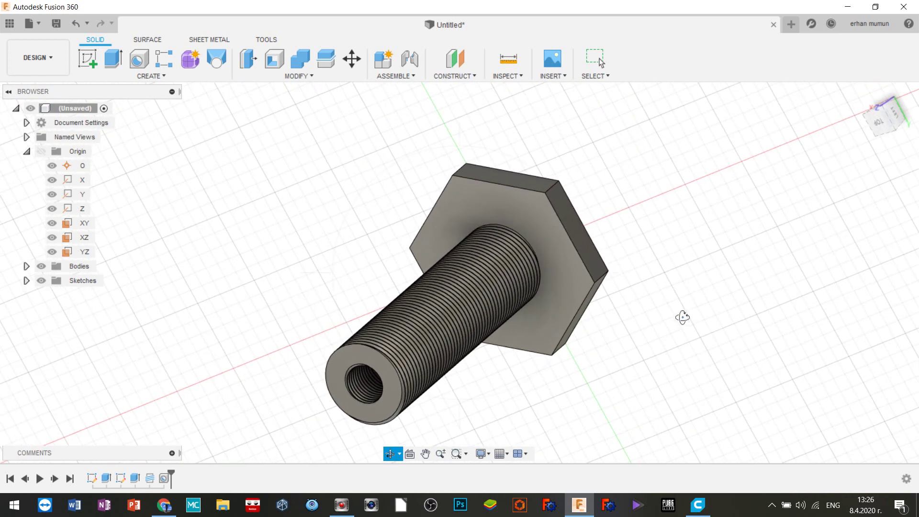
pyautogui.click(399, 454)
pyautogui.click(409, 423)
pyautogui.moveTo(466, 364)
pyautogui.mouseDown()
pyautogui.moveTo(663, 174)
pyautogui.moveTo(653, 144)
pyautogui.moveTo(656, 177)
pyautogui.moveTo(679, 173)
pyautogui.moveTo(665, 165)
pyautogui.mouseUp()
pyautogui.moveTo(646, 259)
pyautogui.mouseDown()
pyautogui.moveTo(653, 225)
pyautogui.moveTo(637, 181)
pyautogui.moveTo(635, 126)
pyautogui.mouseUp()
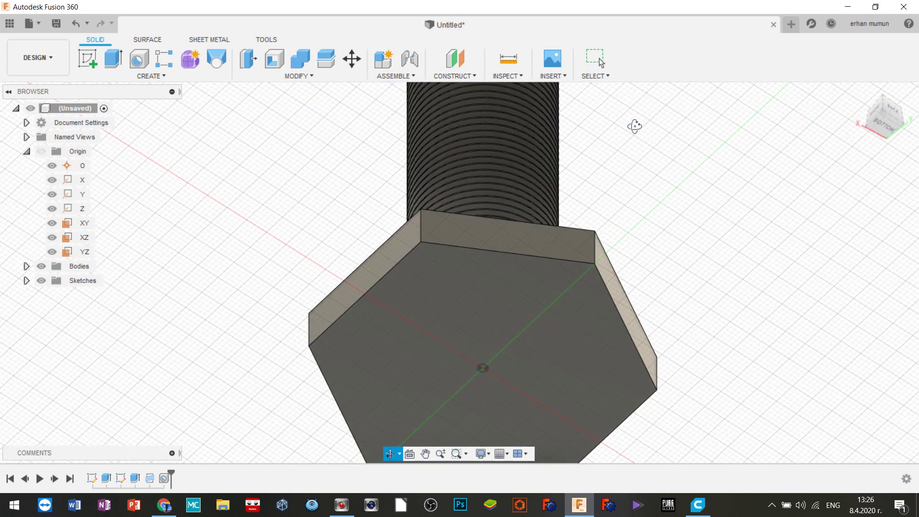
# Step: Select the hex head's bottom face and one hexagon edge, then clear the selection
pyautogui.rightClick(509, 300)
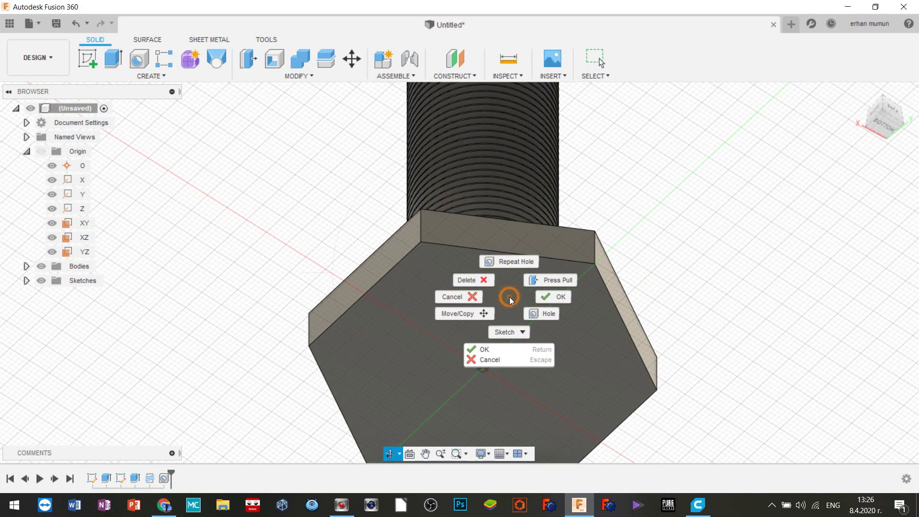
pyautogui.click(560, 298)
pyautogui.click(601, 330)
pyautogui.rightClick(601, 330)
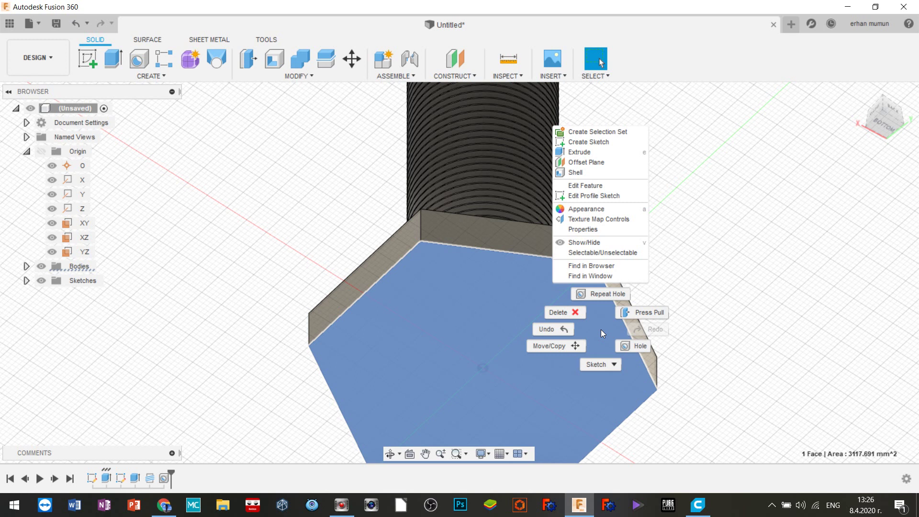
pyautogui.click(773, 252)
pyautogui.click(617, 311)
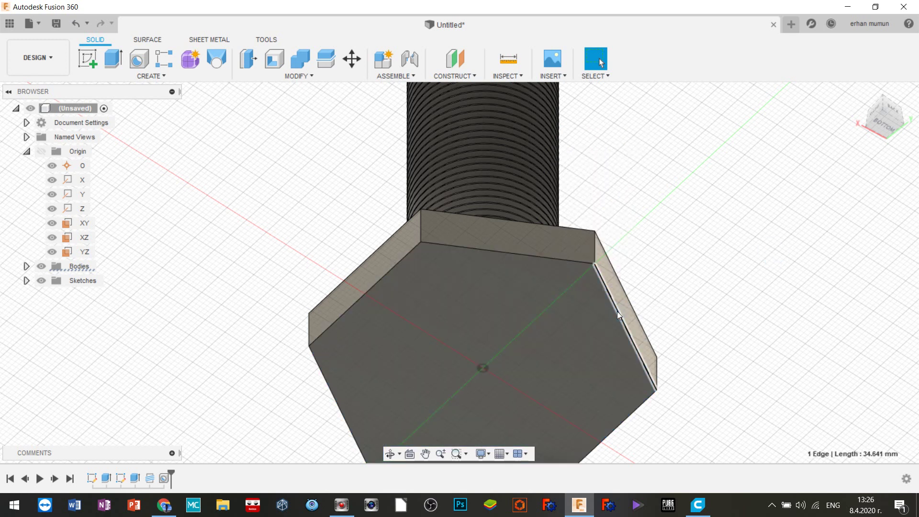
pyautogui.click(725, 201)
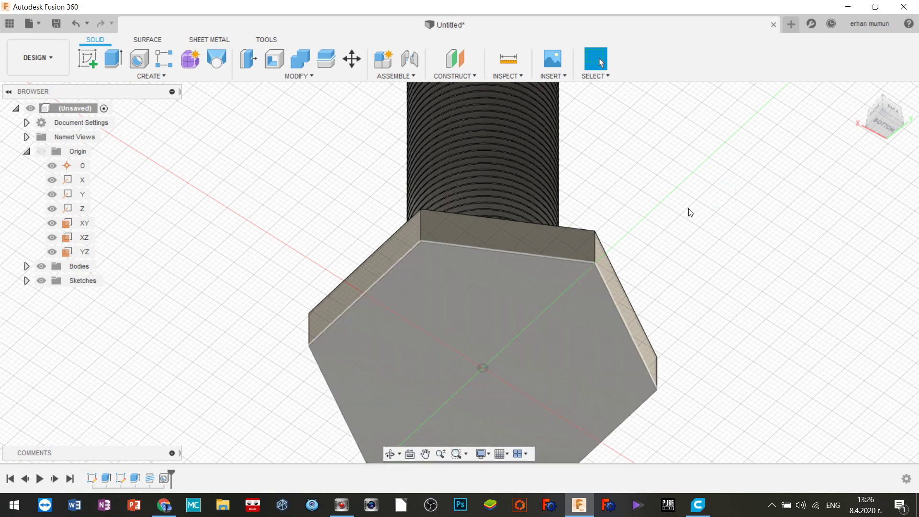
# Step: Orbit to view the head's shaft side and select the head face surrounding the shaft
pyautogui.click(390, 454)
pyautogui.moveTo(626, 223)
pyautogui.mouseDown()
pyautogui.moveTo(598, 241)
pyautogui.moveTo(572, 371)
pyautogui.mouseUp()
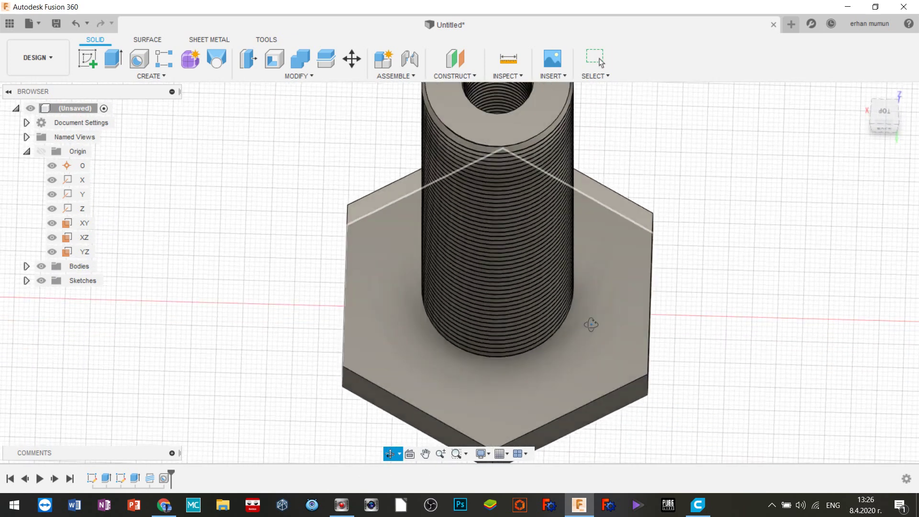
pyautogui.moveTo(517, 380); pyautogui.dragTo(516, 308)
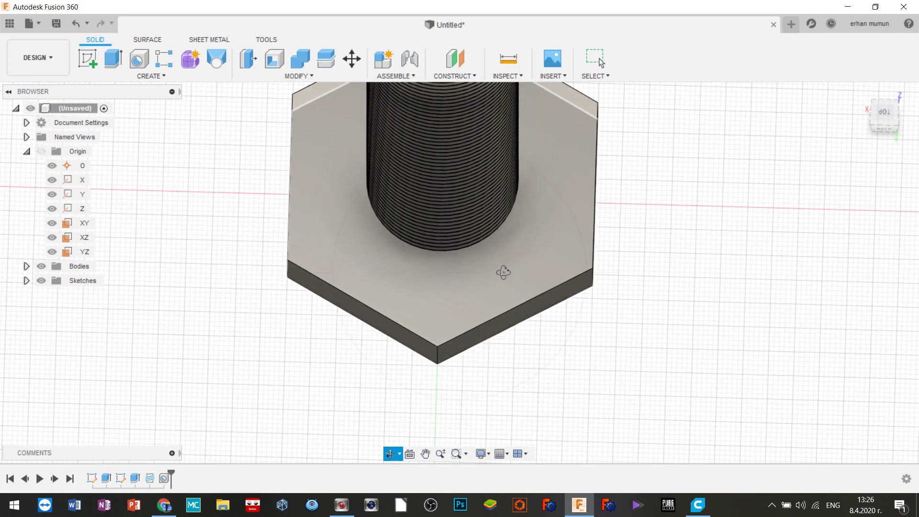
pyautogui.rightClick(462, 292)
pyautogui.click(500, 292)
pyautogui.click(492, 275)
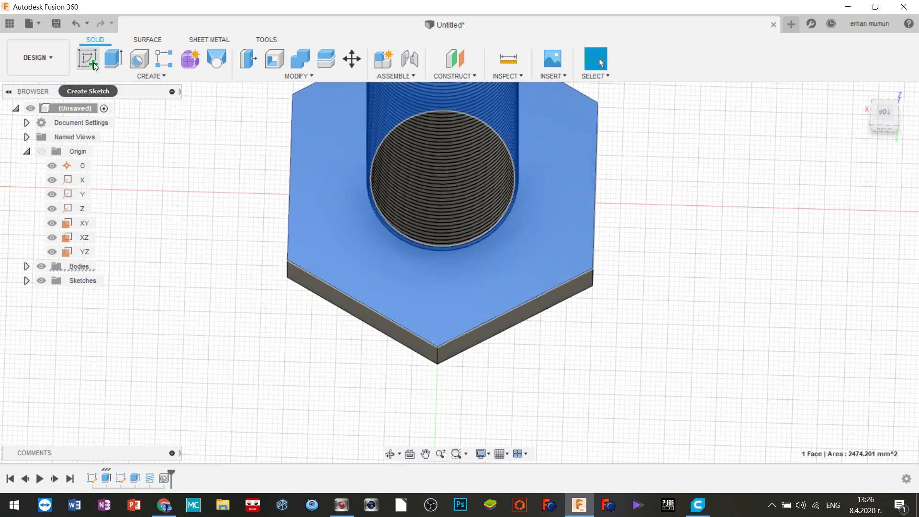
# Step: Sketch text reading 'БОЛТ 30ММ' on the selected head face with an 8 mm height
pyautogui.click(93, 62)
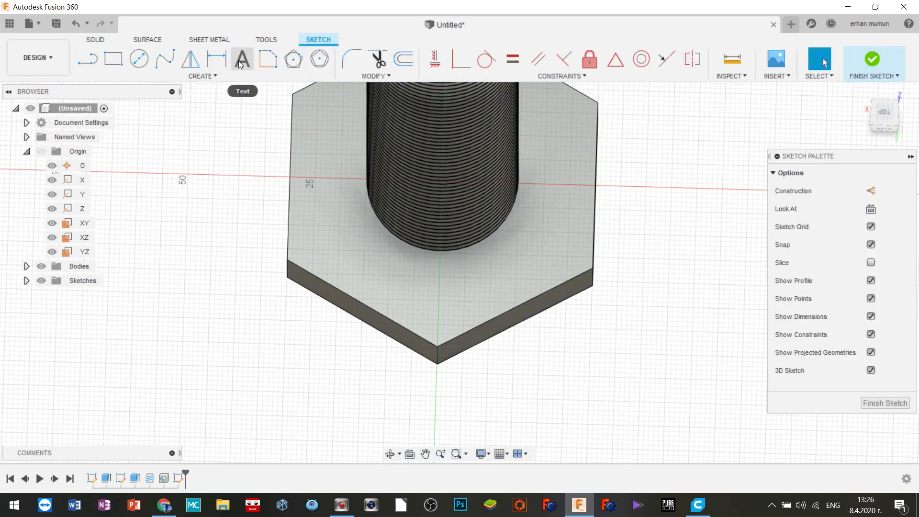
pyautogui.click(242, 59)
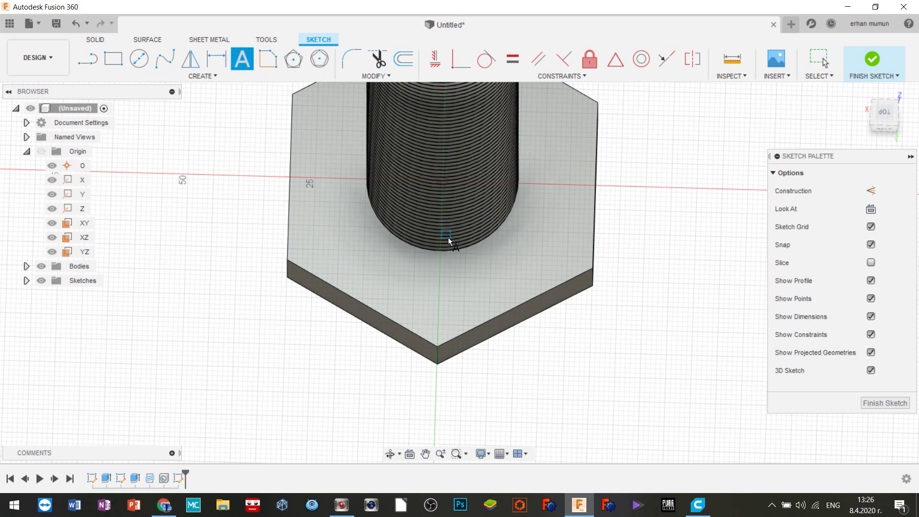
pyautogui.click(341, 244)
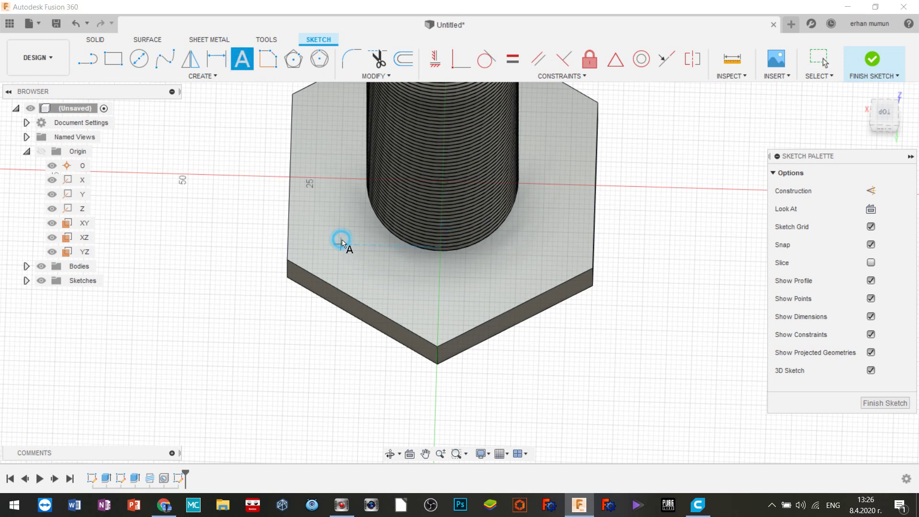
pyautogui.click(693, 174)
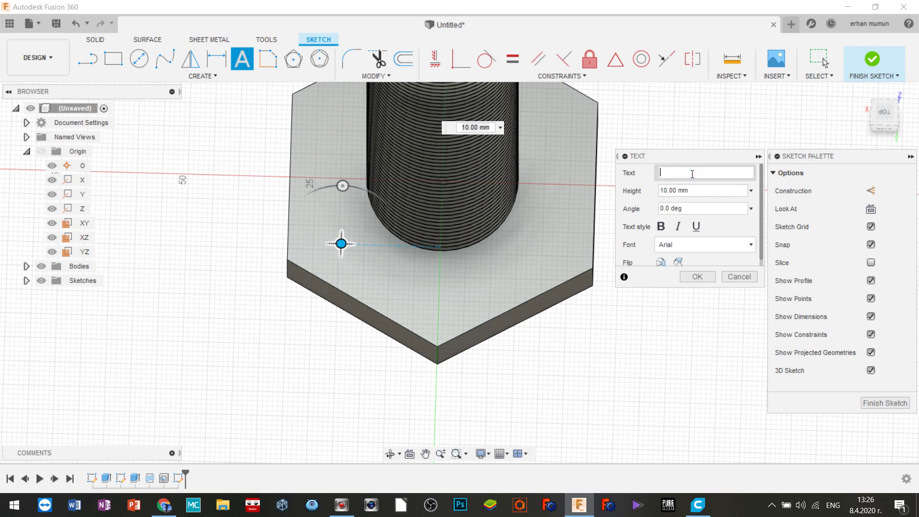
pyautogui.write('b')
pyautogui.press('BackSpace')
pyautogui.hotkey('alt', 'shift')
pyautogui.write('БОЛТ 3')
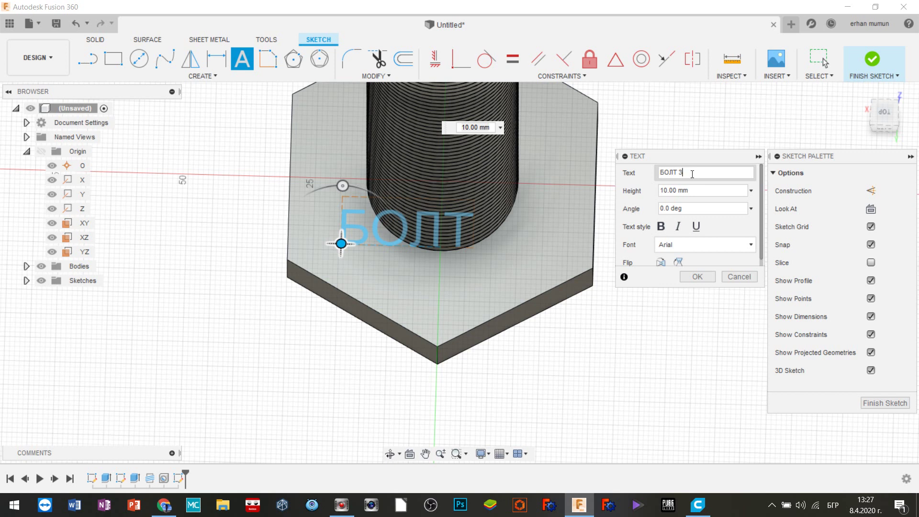
pyautogui.write('0')
pyautogui.write('ММ')
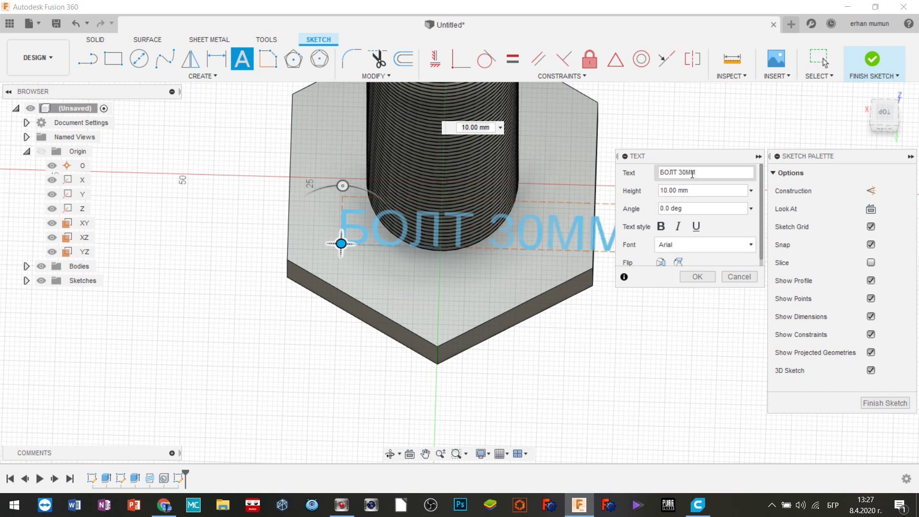
pyautogui.click(670, 194)
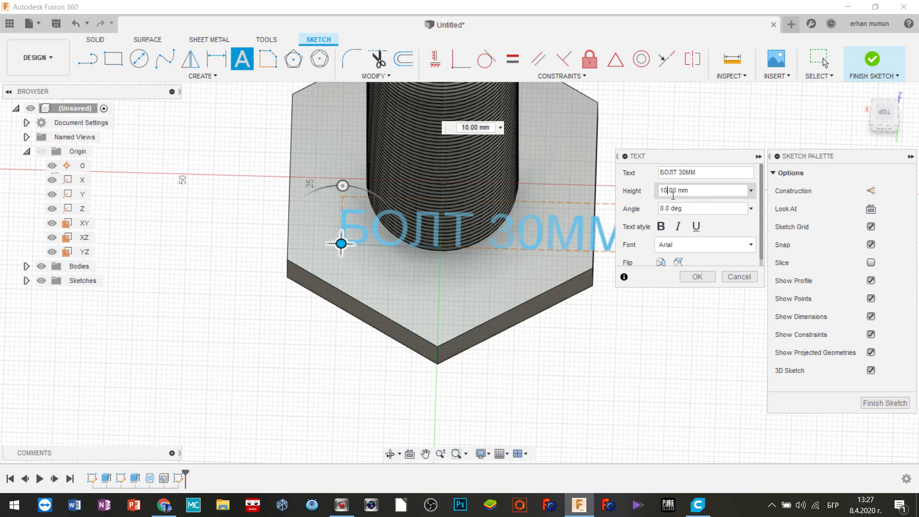
pyautogui.press('BackSpace')
pyautogui.press('BackSpace')
pyautogui.write('8')
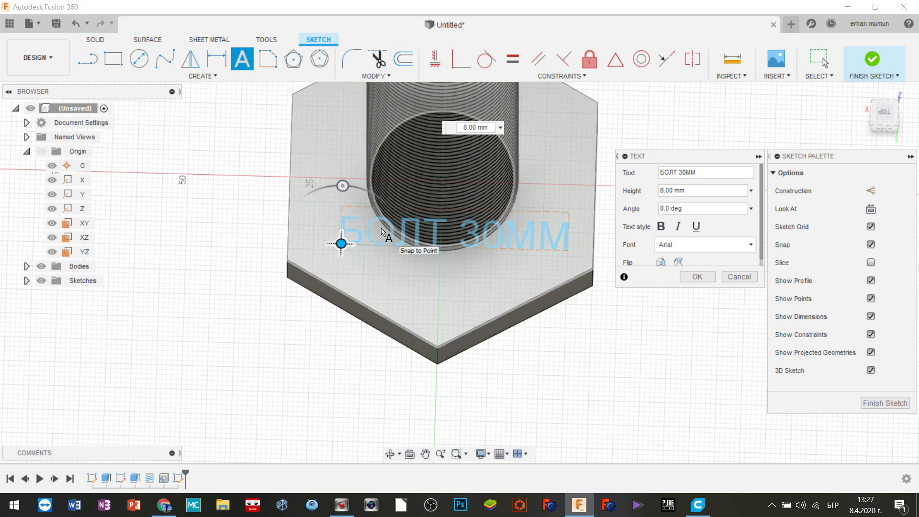
# Step: Rotate the БОЛТ 30ММ text to -90° and move it to the hex head's upper-left side
pyautogui.moveTo(342, 244); pyautogui.dragTo(335, 276)
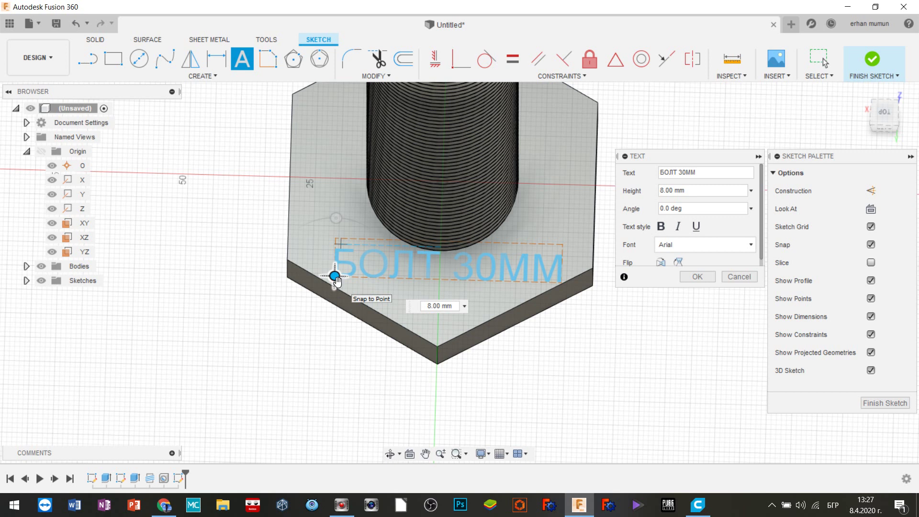
pyautogui.moveTo(335, 214)
pyautogui.mouseDown()
pyautogui.moveTo(400, 223)
pyautogui.moveTo(437, 282)
pyautogui.mouseUp()
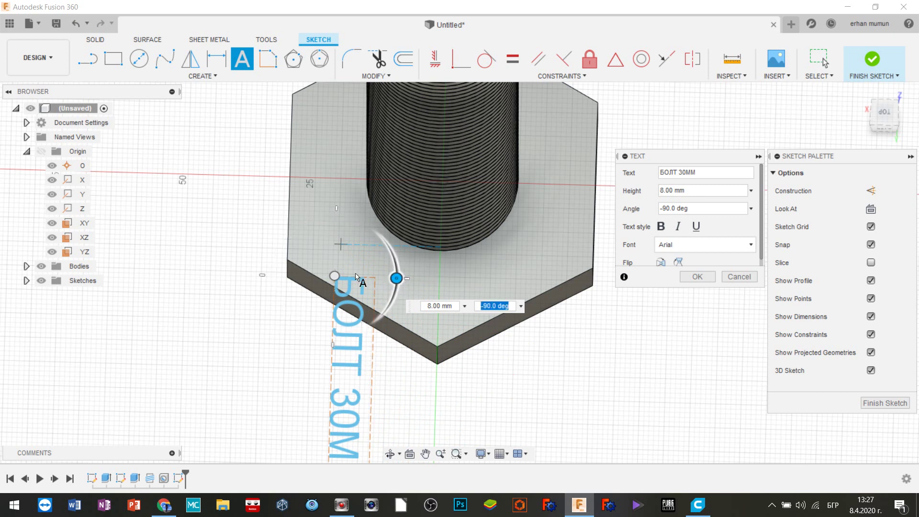
pyautogui.moveTo(337, 279); pyautogui.dragTo(319, 98)
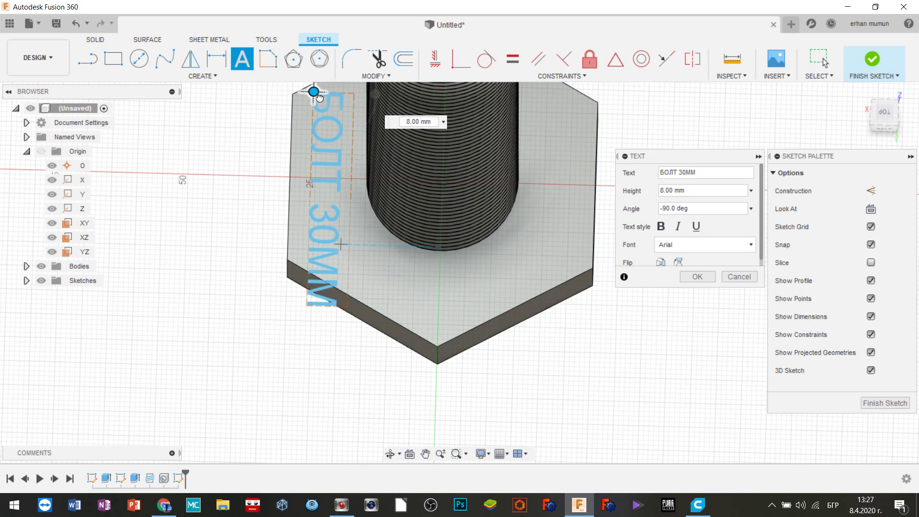
# Step: Set the text height to 5 mm, nudge it down the left side, make it bold and commit it
pyautogui.doubleClick(663, 190)
pyautogui.write('5')
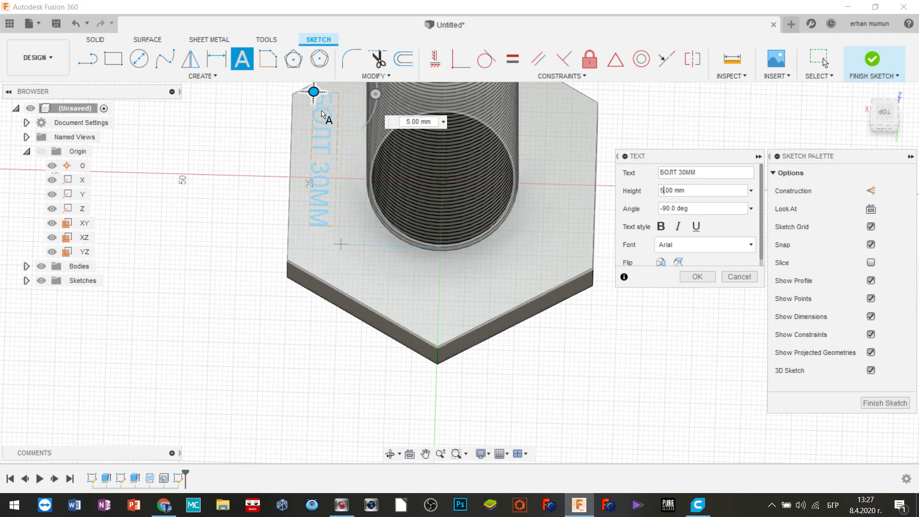
pyautogui.moveTo(315, 92); pyautogui.dragTo(317, 120)
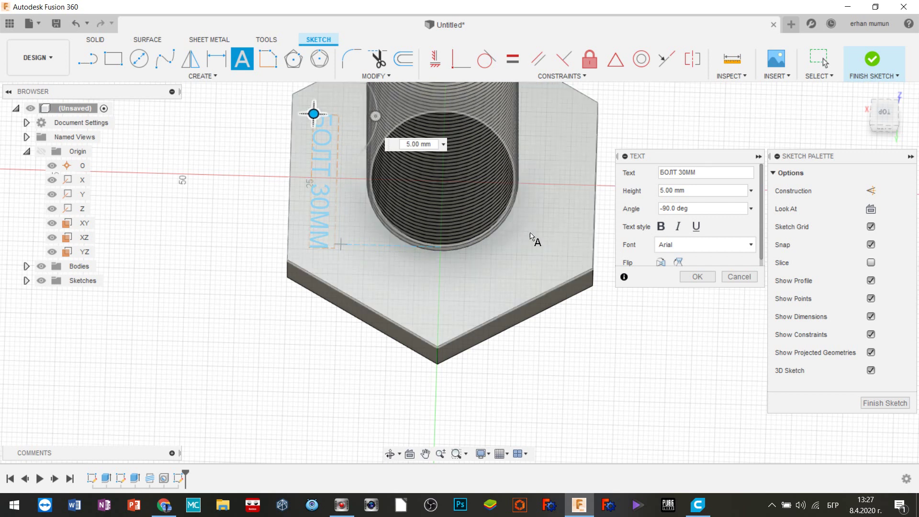
pyautogui.click(660, 226)
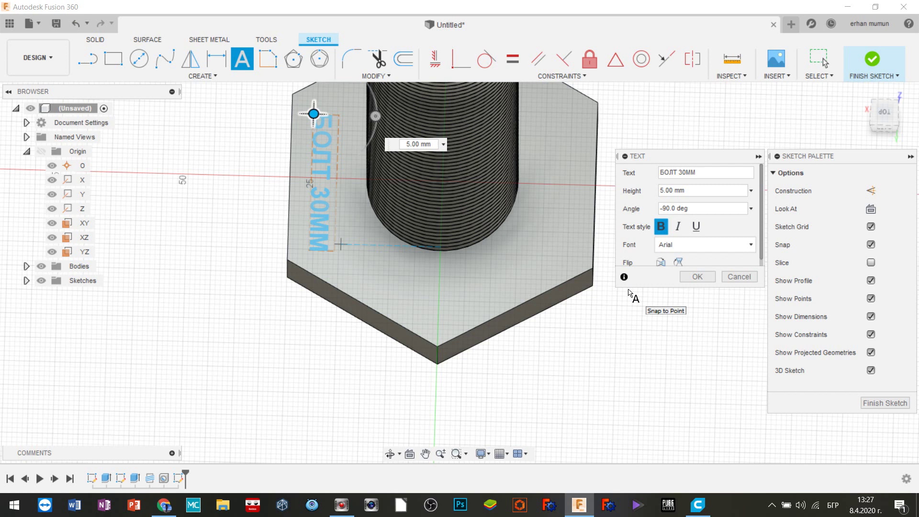
pyautogui.click(698, 277)
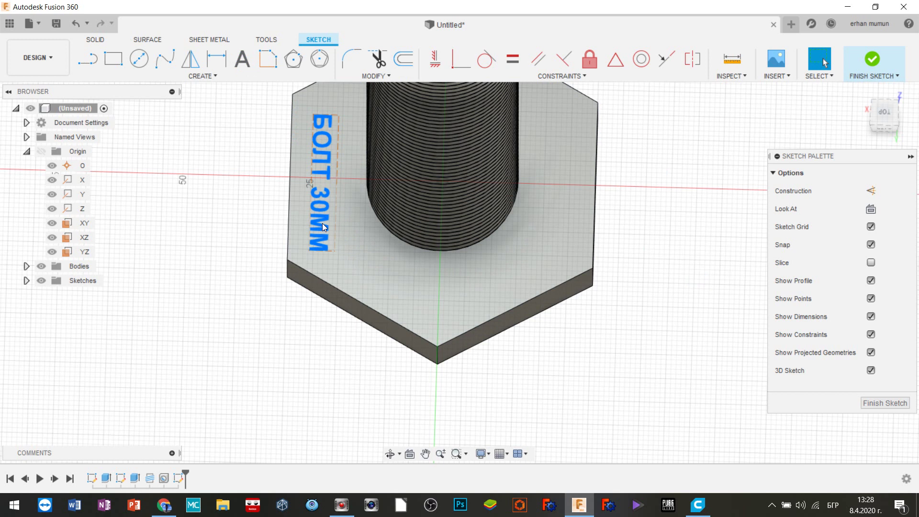
# Step: Press Pull the БОЛТ 30ММ text as a 1 mm Join extrusion, viewed from the side
pyautogui.rightClick(322, 223)
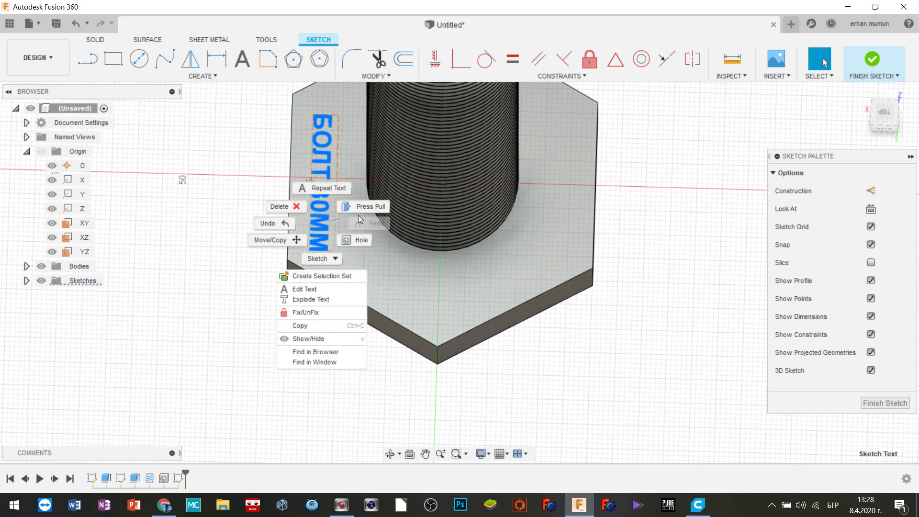
pyautogui.click(371, 207)
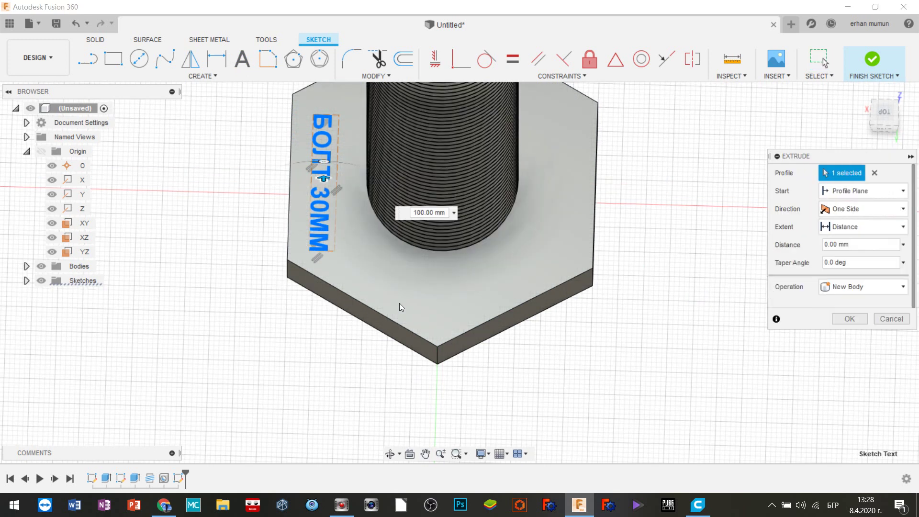
pyautogui.click(391, 454)
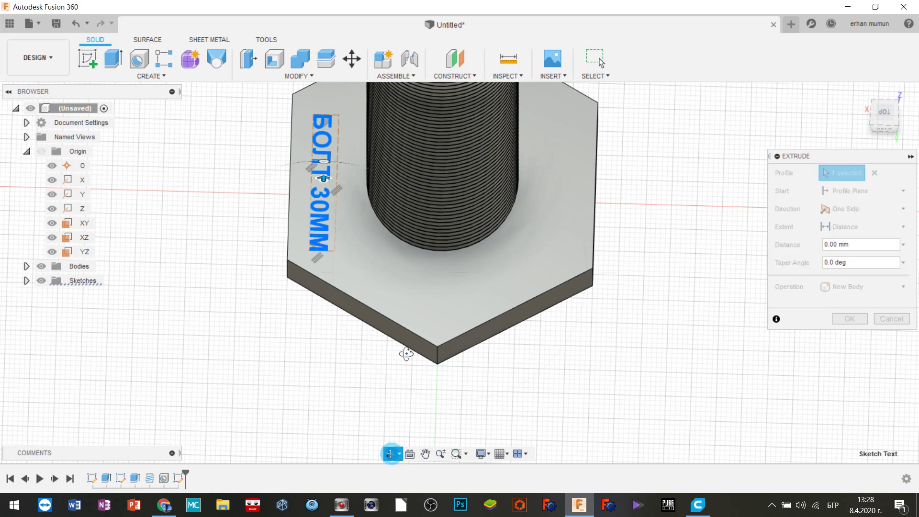
pyautogui.moveTo(406, 354); pyautogui.dragTo(496, 301)
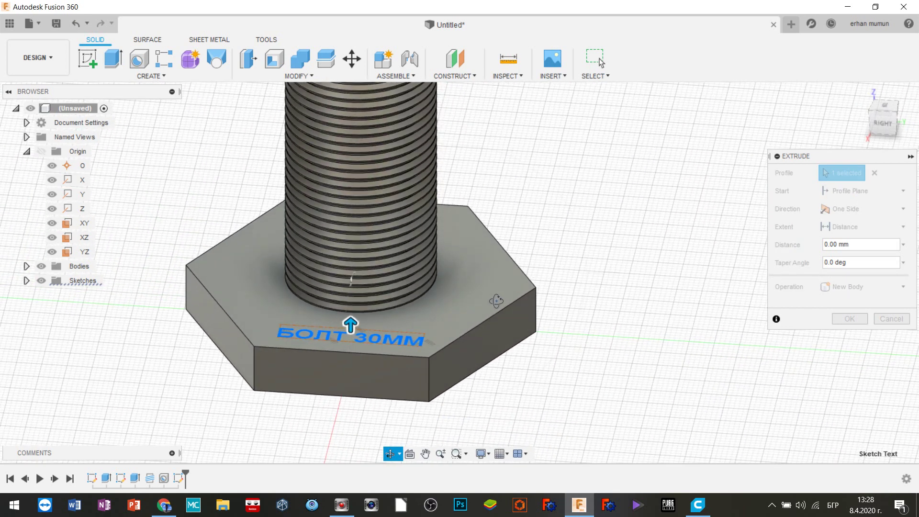
pyautogui.rightClick(456, 307)
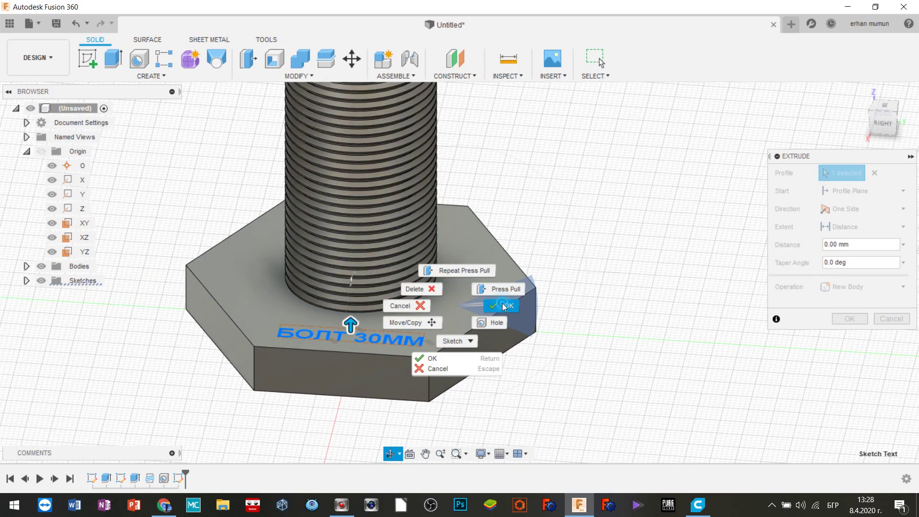
pyautogui.click(504, 307)
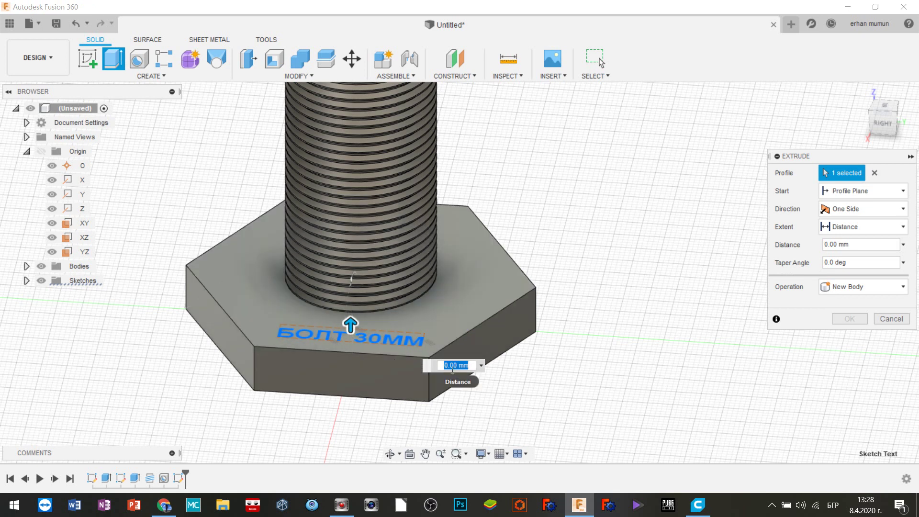
pyautogui.write('1')
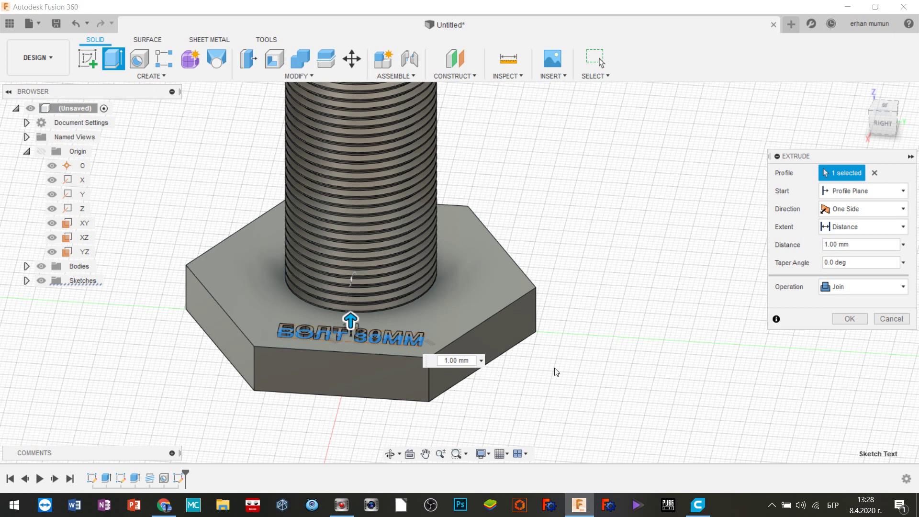
# Step: Confirm the 1 mm raised lettering extrusion
pyautogui.click(856, 317)
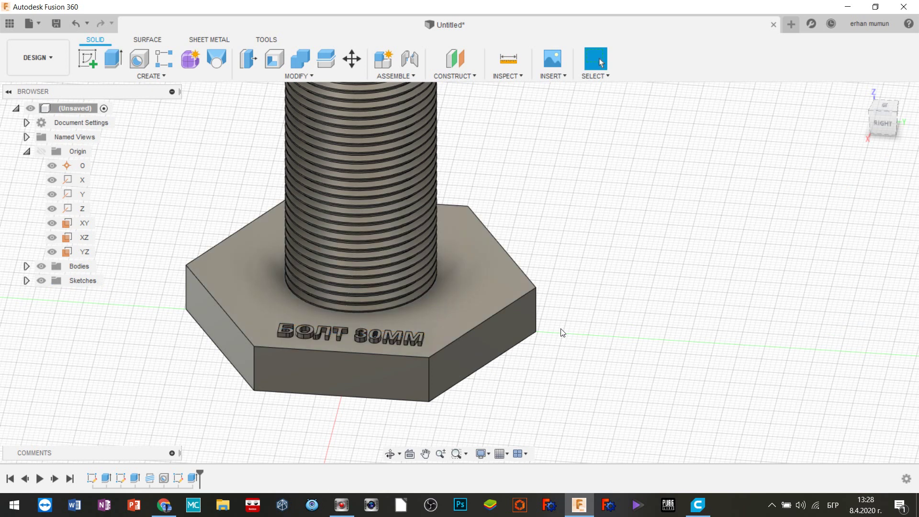
pyautogui.click(389, 453)
pyautogui.scroll(1, 495, 357)
pyautogui.scroll(1, 495, 355)
pyautogui.scroll(-2, 494, 355)
pyautogui.scroll(-1, 495, 354)
pyautogui.scroll(-1, 495, 354)
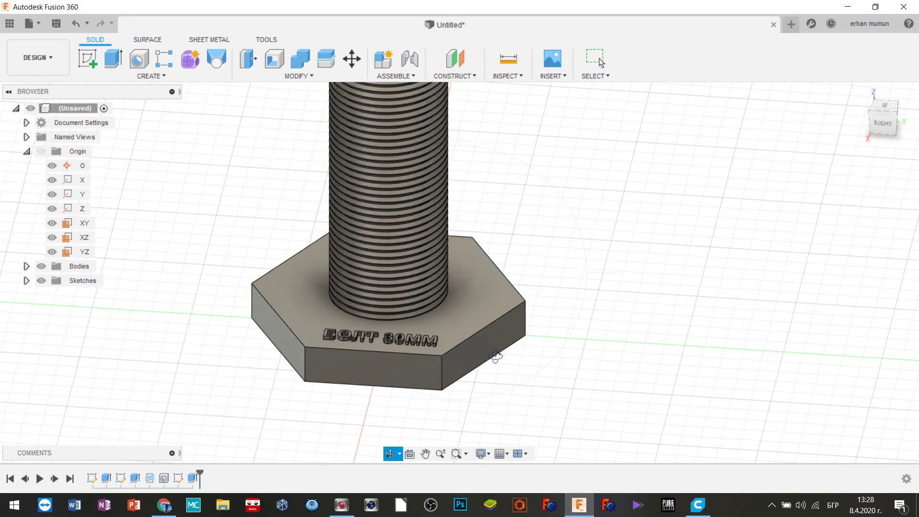
# Step: Orbit the bolt so the lettering faces left and select the hex head's top face
pyautogui.moveTo(533, 326)
pyautogui.mouseDown()
pyautogui.moveTo(455, 374)
pyautogui.moveTo(489, 343)
pyautogui.moveTo(525, 338)
pyautogui.moveTo(432, 351)
pyautogui.moveTo(426, 337)
pyautogui.mouseUp()
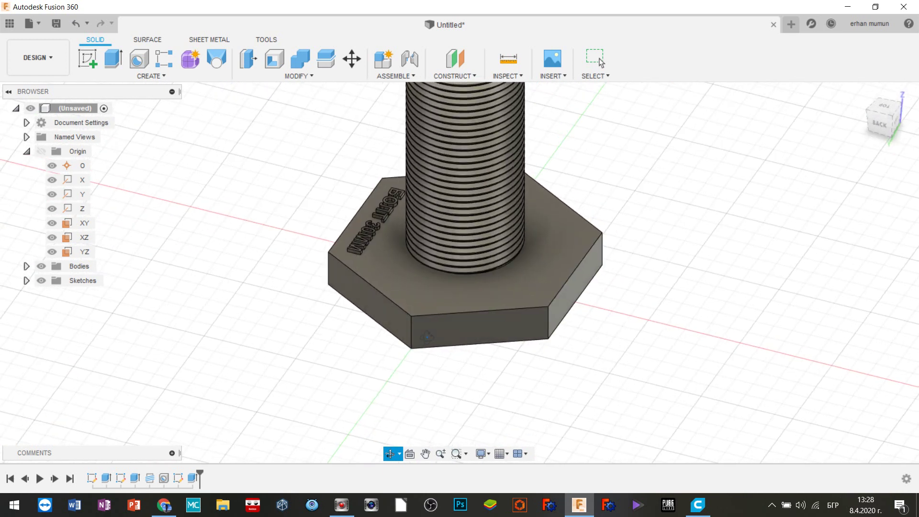
pyautogui.rightClick(533, 334)
pyautogui.click(565, 324)
pyautogui.click(472, 298)
# Step: Start a sketch on the hex top face and place the 30X2.5 text on the head
pyautogui.click(93, 62)
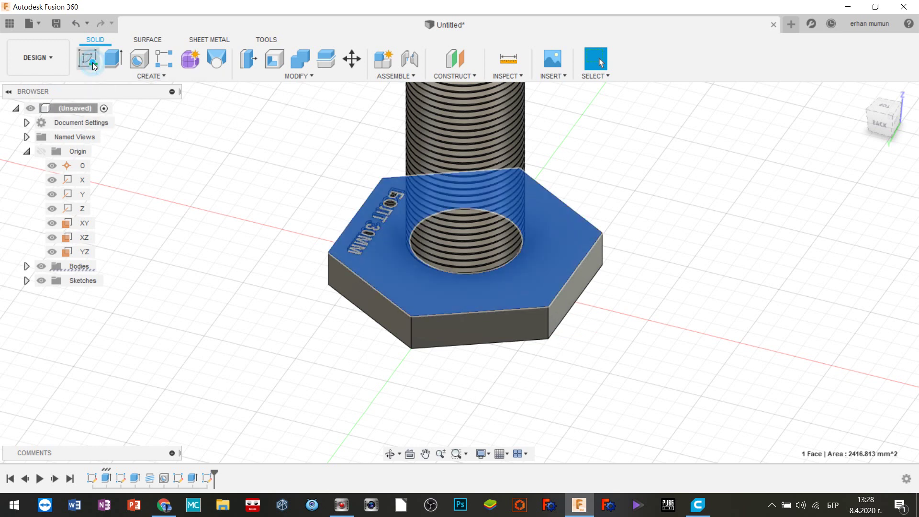
pyautogui.click(242, 59)
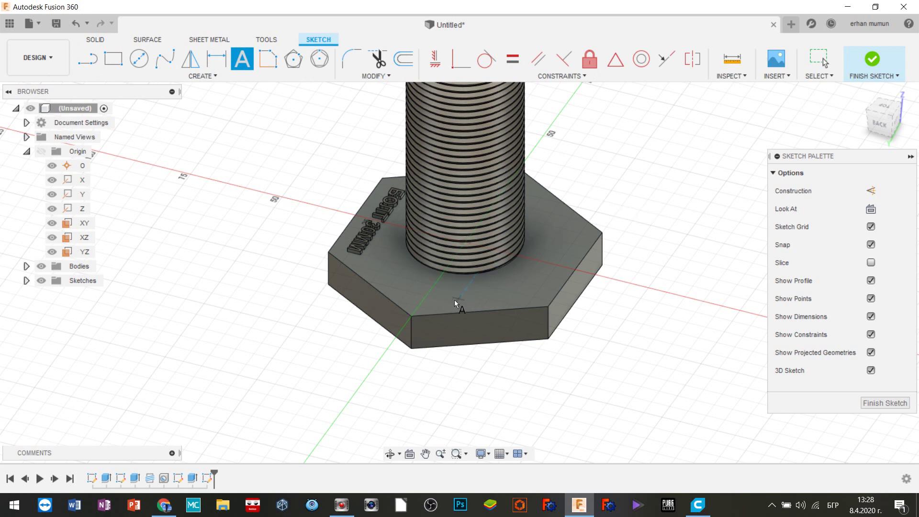
pyautogui.click(412, 285)
pyautogui.write('30Ж2')
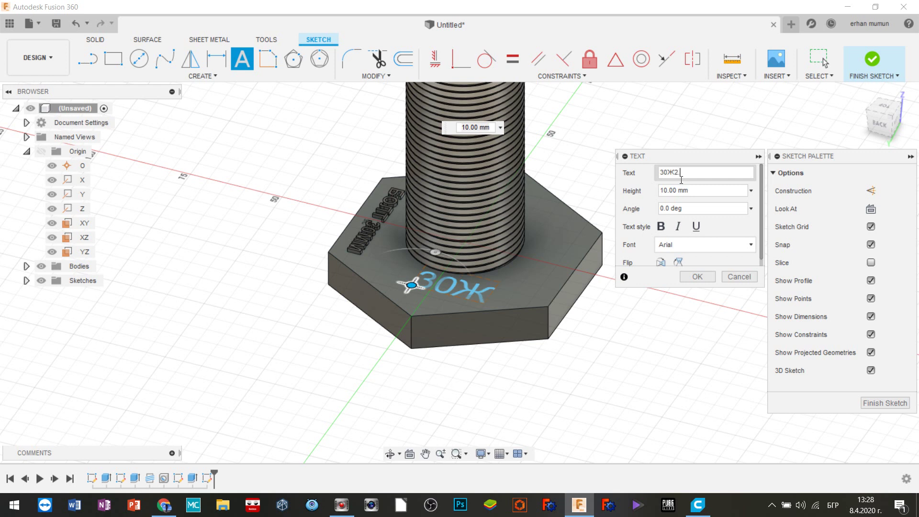
pyautogui.write('.5')
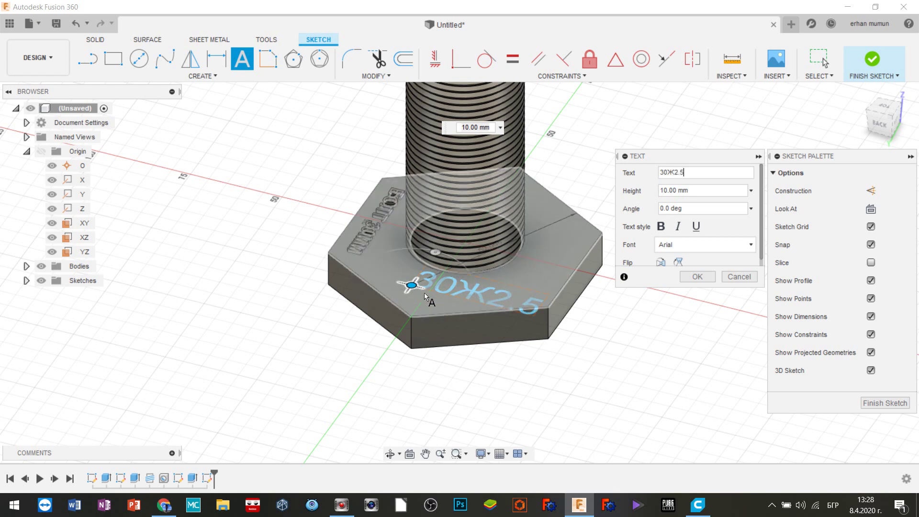
pyautogui.moveTo(414, 292); pyautogui.dragTo(385, 286)
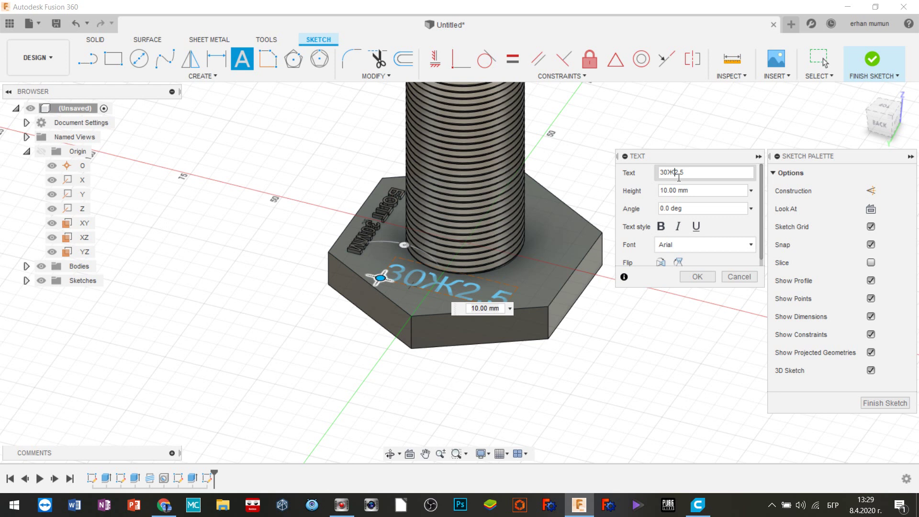
# Step: Correct the mistyped Ж to X, make the text bold, tilt it -5° and position it
pyautogui.press('BackSpace')
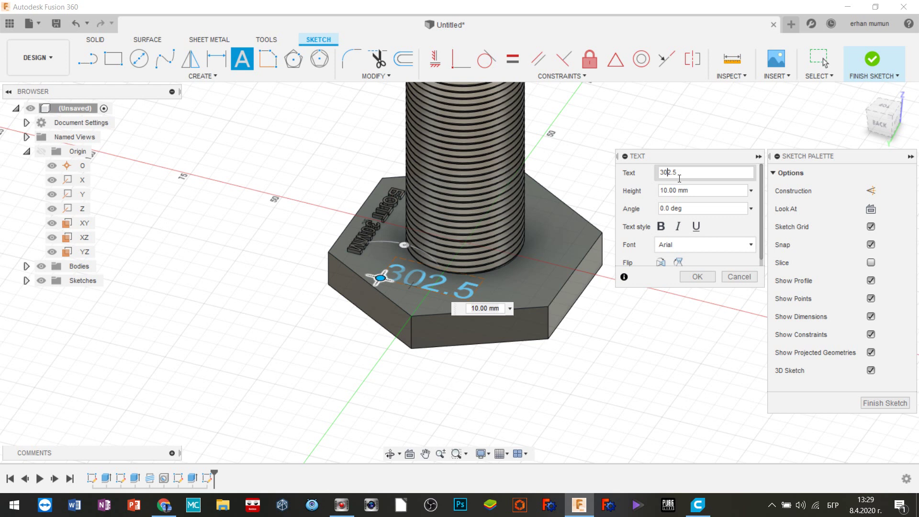
pyautogui.hotkey('alt', 'shift')
pyautogui.hotkey('alt', 'shift')
pyautogui.write('X')
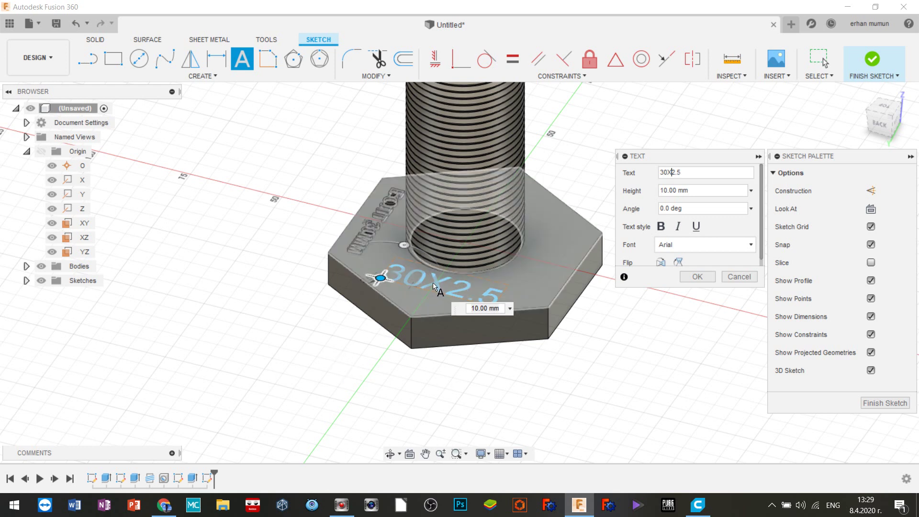
pyautogui.moveTo(389, 286); pyautogui.dragTo(383, 283)
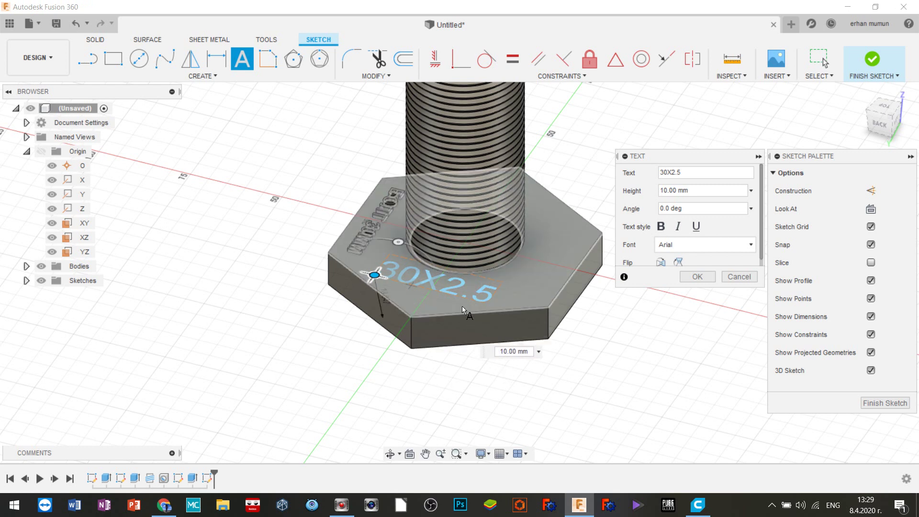
pyautogui.click(661, 226)
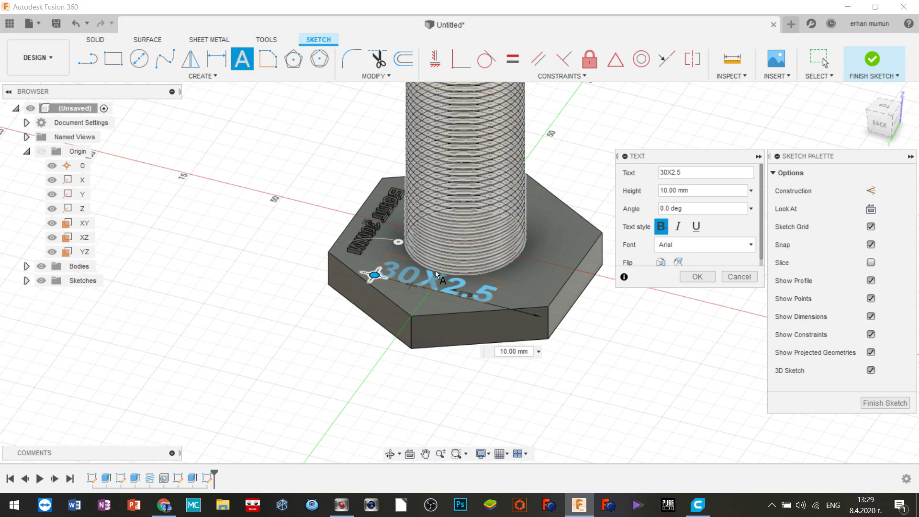
pyautogui.moveTo(380, 283); pyautogui.dragTo(374, 277)
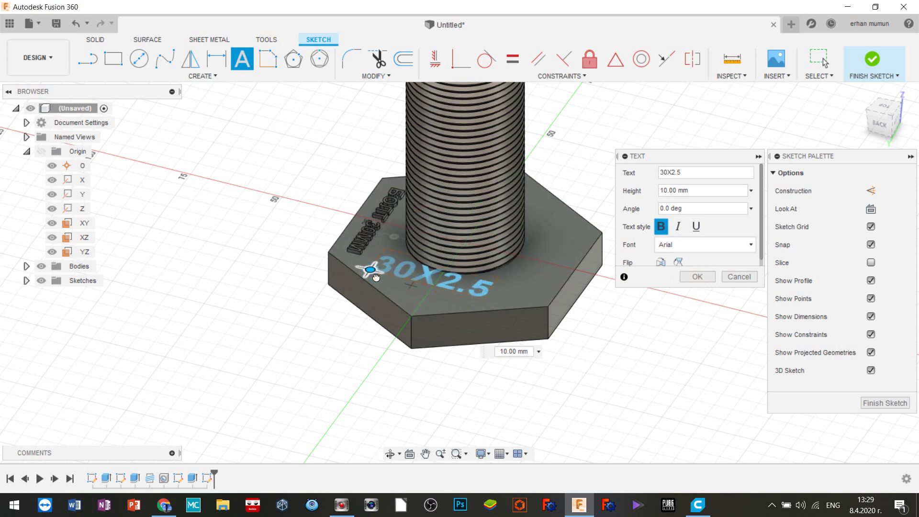
pyautogui.moveTo(400, 247); pyautogui.dragTo(408, 245)
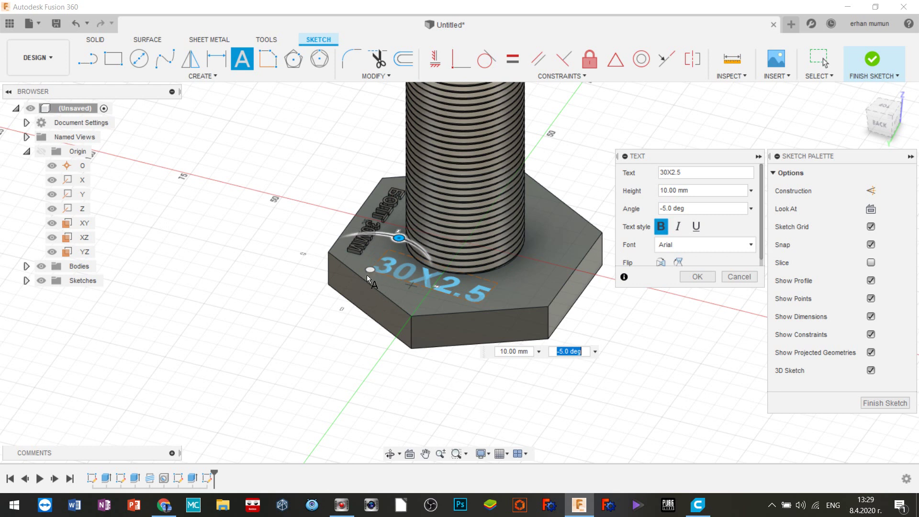
pyautogui.moveTo(370, 274); pyautogui.dragTo(374, 281)
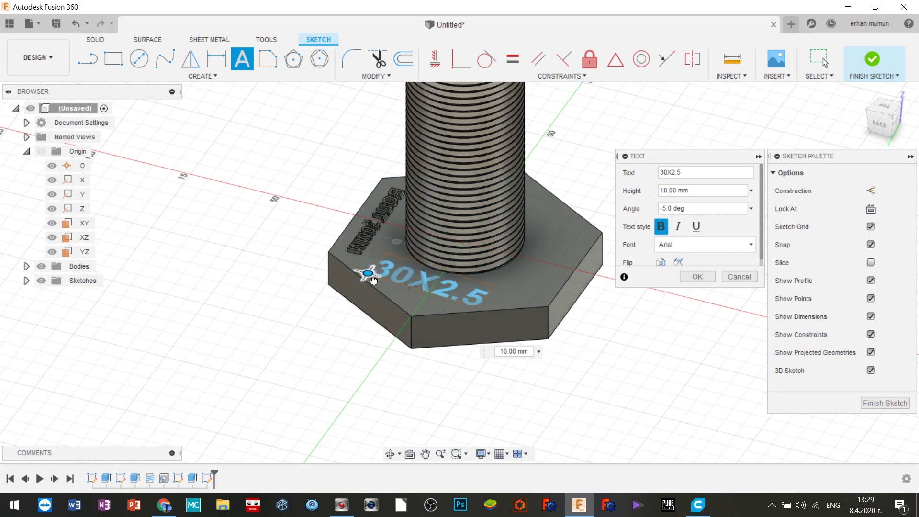
# Step: Commit the 30X2.5 text and Press Pull it 1 mm as a Join into the head
pyautogui.click(689, 276)
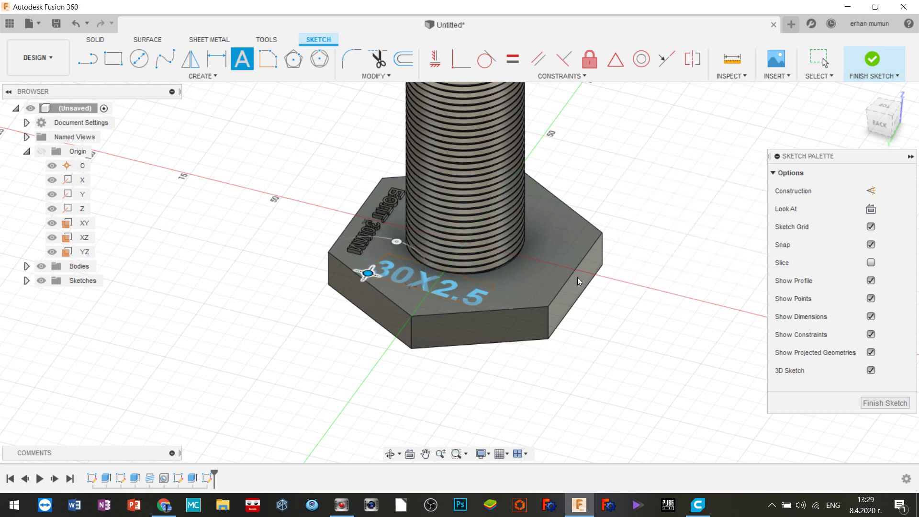
pyautogui.click(409, 278)
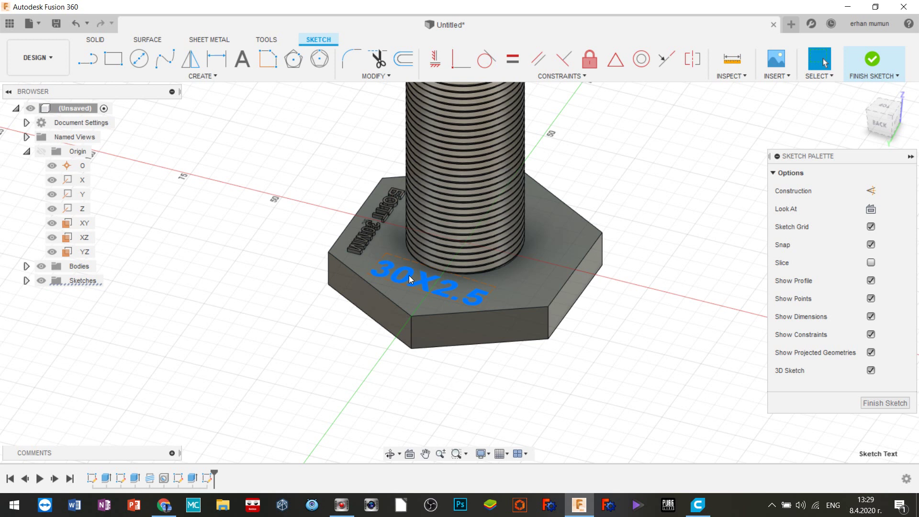
pyautogui.rightClick(412, 278)
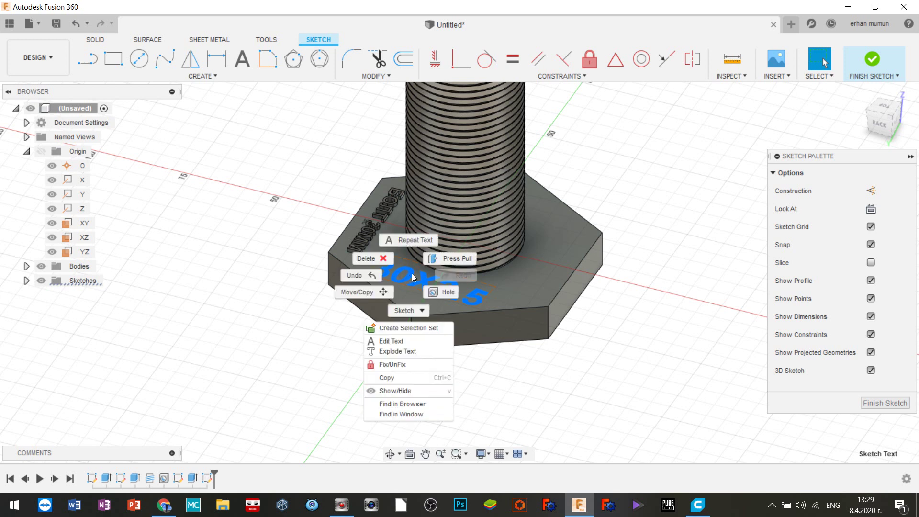
pyautogui.click(443, 259)
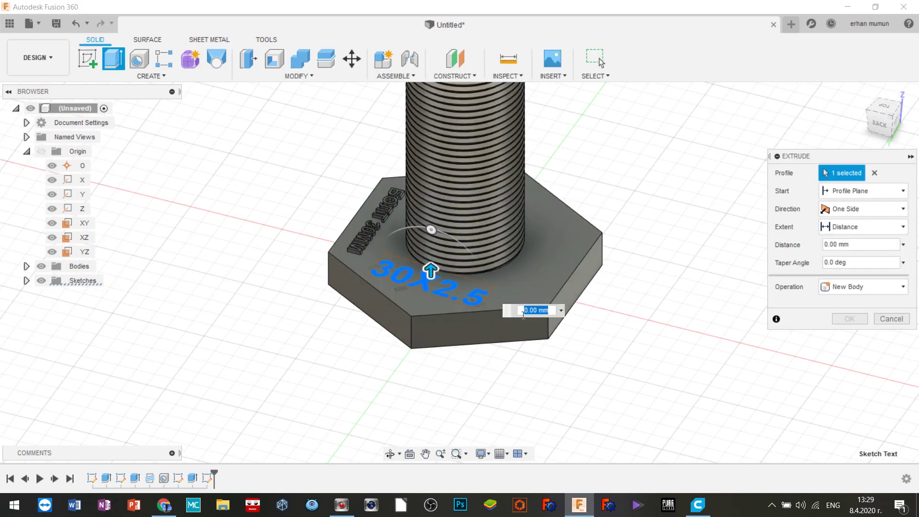
pyautogui.click(533, 315)
pyautogui.press('Return')
pyautogui.press('Return')
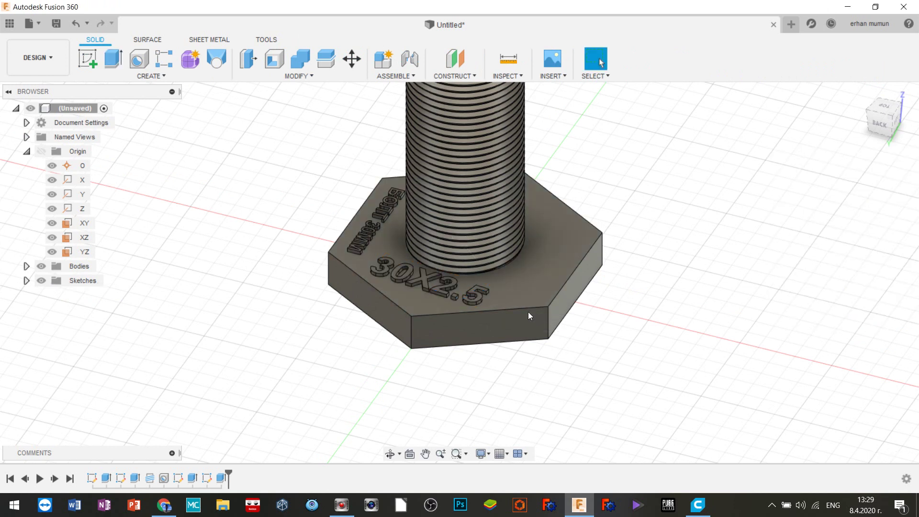
pyautogui.scroll(-2, 672, 349)
# Step: Orbit to the flat end of the hex head and select that face
pyautogui.scroll(-3, 672, 349)
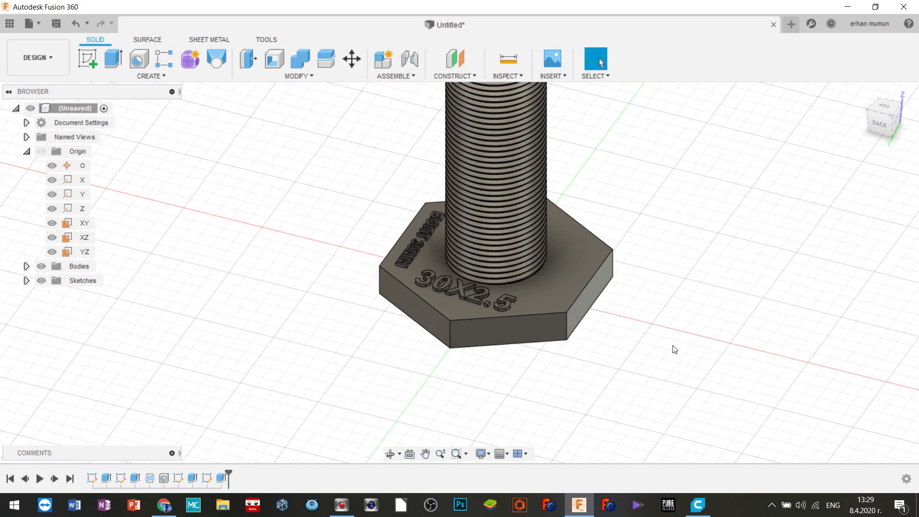
pyautogui.click(392, 453)
pyautogui.moveTo(656, 287)
pyautogui.mouseDown()
pyautogui.moveTo(646, 244)
pyautogui.moveTo(580, 272)
pyautogui.moveTo(522, 339)
pyautogui.mouseUp()
pyautogui.moveTo(606, 347)
pyautogui.keyDown('shift'); pyautogui.mouseDown(button='middle')
pyautogui.moveTo(611, 410)
pyautogui.moveTo(637, 479)
pyautogui.mouseUp(button='middle'); pyautogui.keyUp('shift')
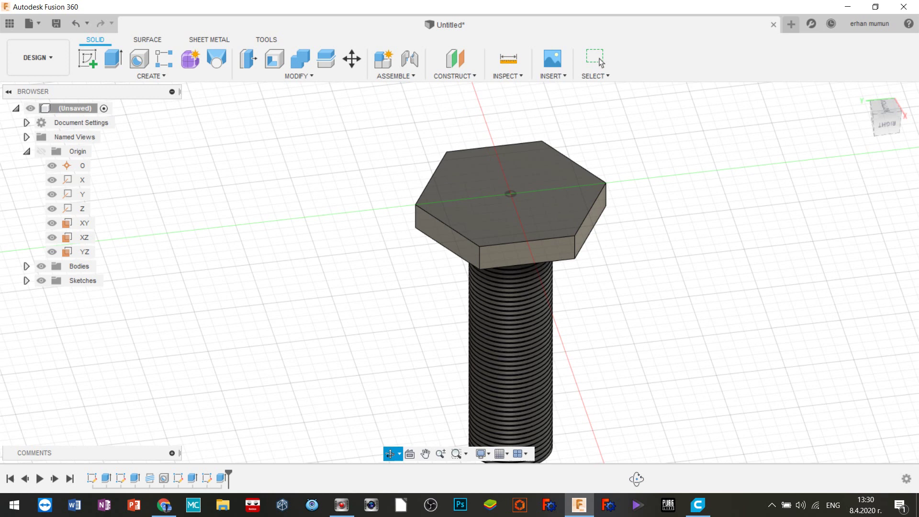
pyautogui.keyDown('shift'); pyautogui.moveTo(677, 258); pyautogui.dragTo(677, 271, button='middle'); pyautogui.keyUp('shift')
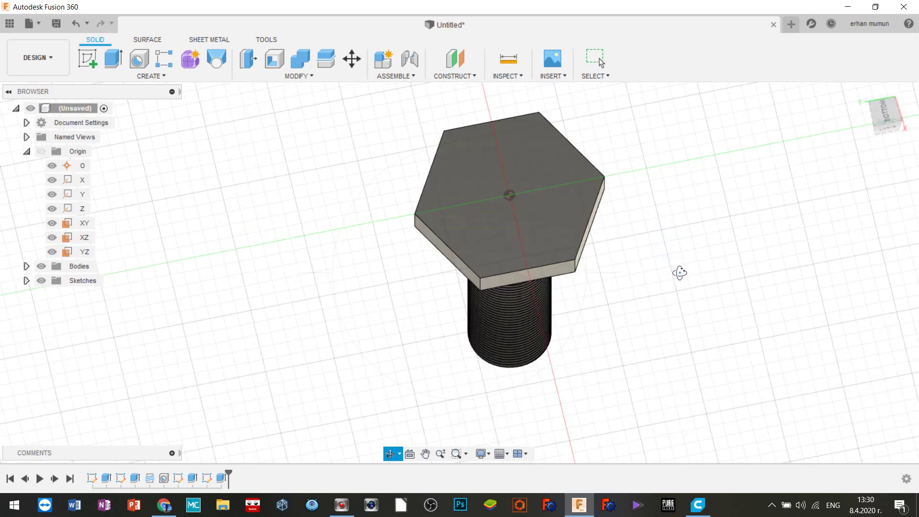
pyautogui.rightClick(513, 206)
pyautogui.click(562, 206)
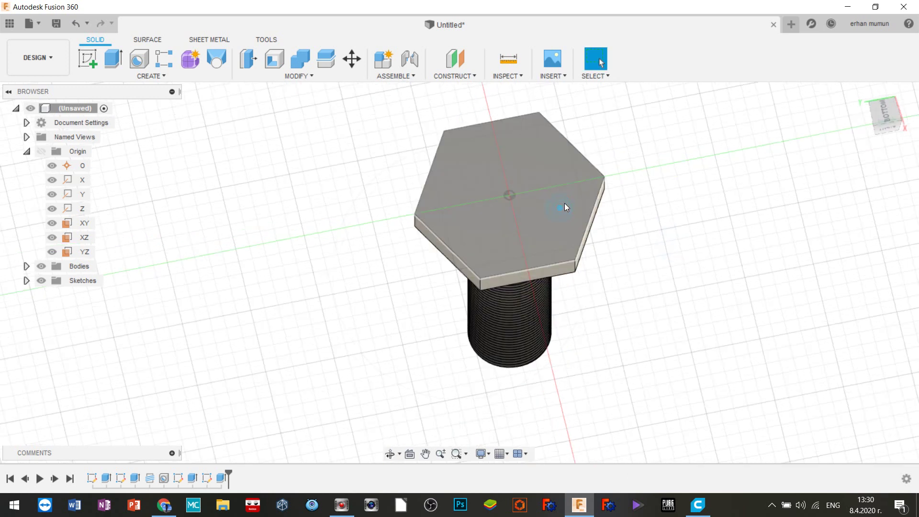
pyautogui.click(493, 233)
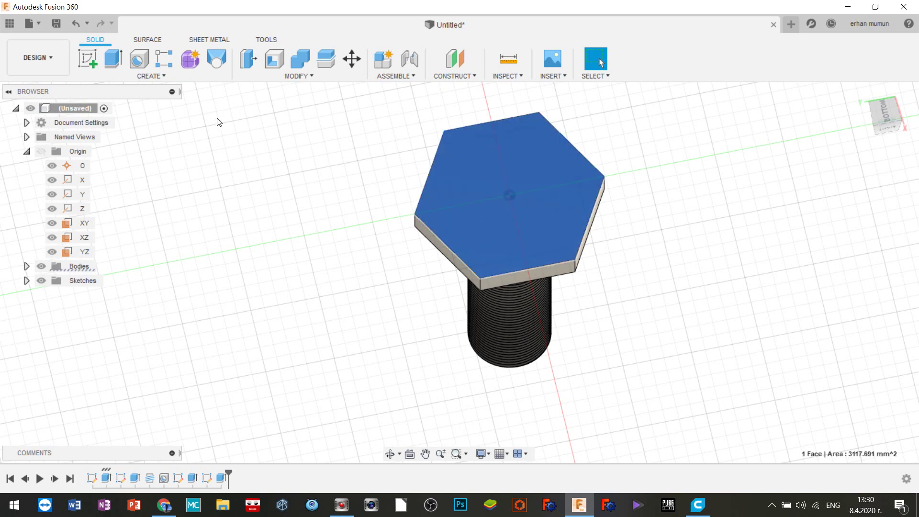
# Step: Sketch a 50 mm centre-diameter circle on that face, then finish the sketch for extrusion
pyautogui.click(94, 67)
pyautogui.click(139, 59)
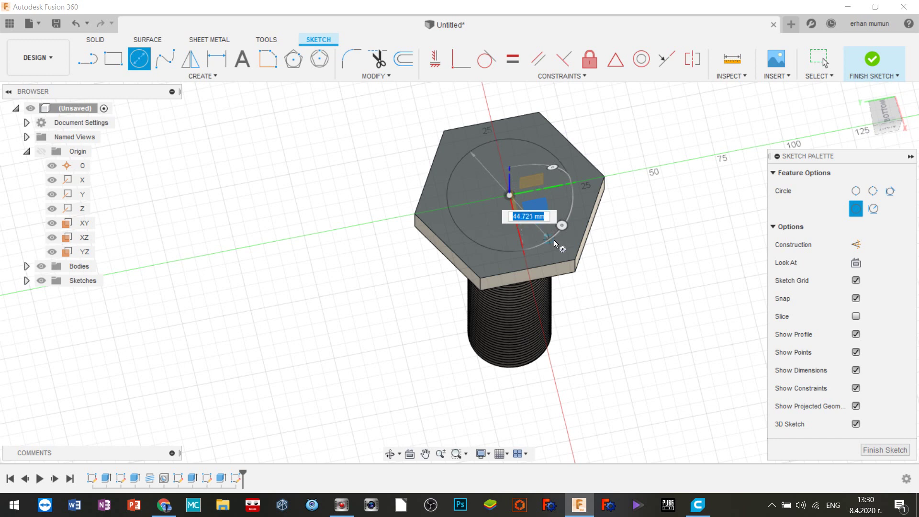
pyautogui.write('50')
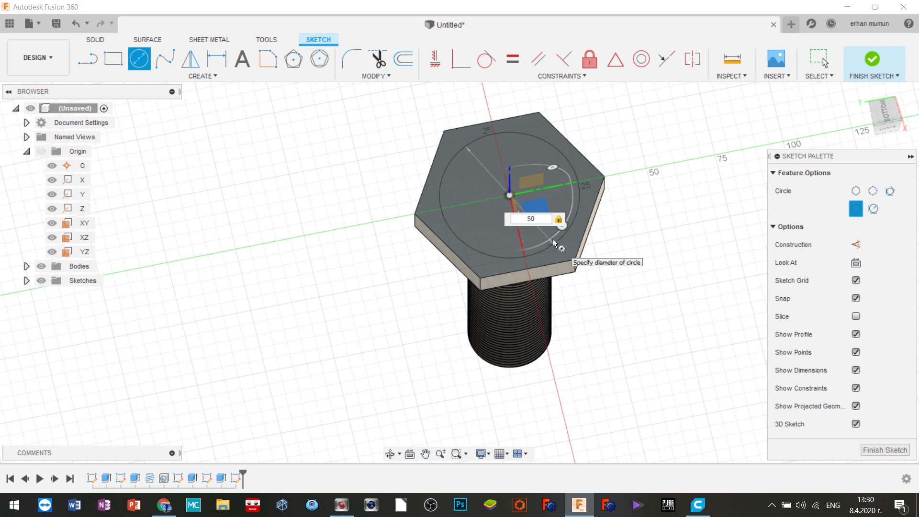
pyautogui.press('Tab')
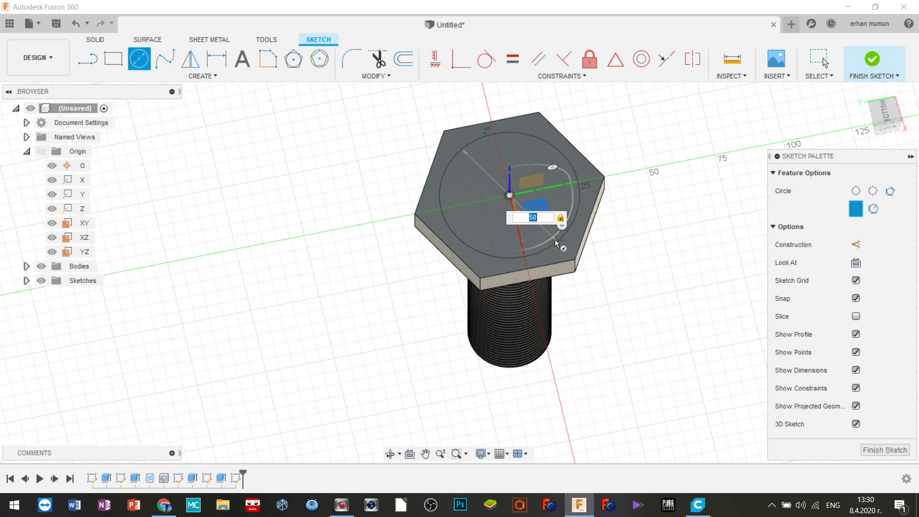
pyautogui.rightClick(557, 240)
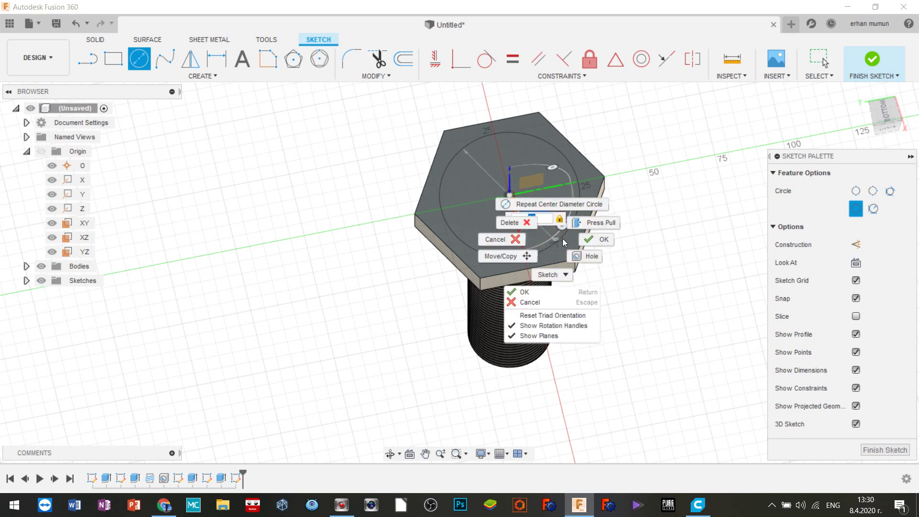
pyautogui.click(593, 222)
pyautogui.click(549, 209)
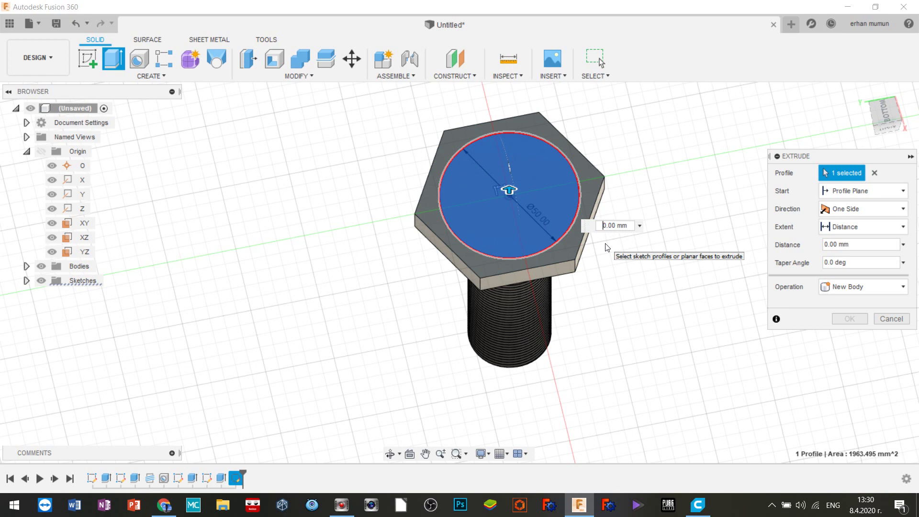
# Step: Extrude the circle -3 mm as a Cut, check the preview and apply the recess
pyautogui.write('-')
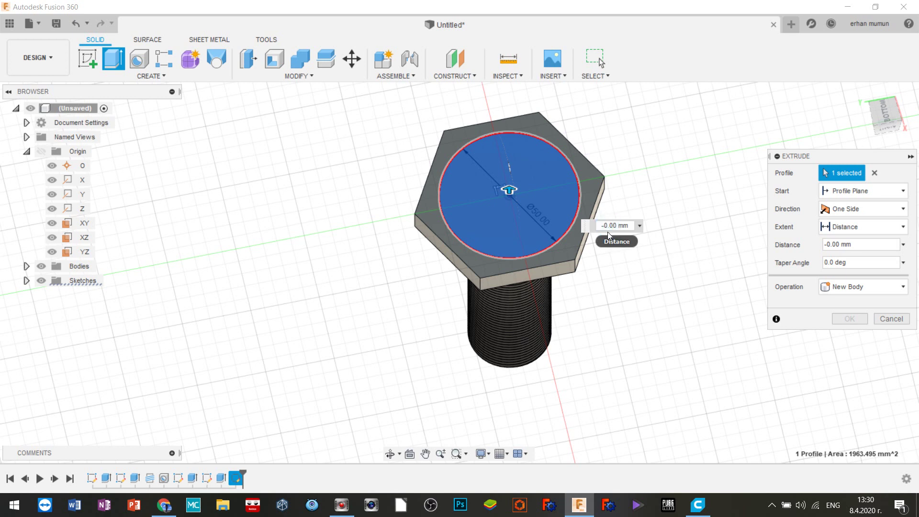
pyautogui.write('3')
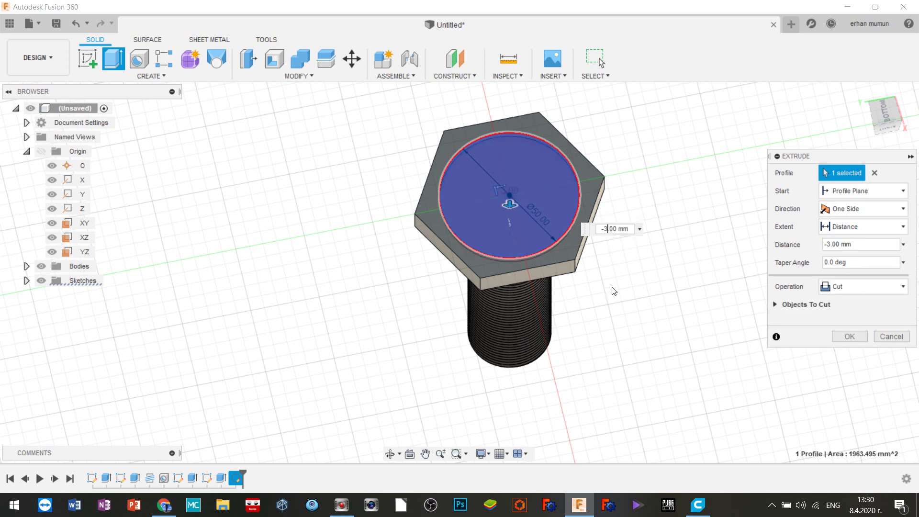
pyautogui.click(390, 454)
pyautogui.moveTo(631, 319); pyautogui.dragTo(634, 289)
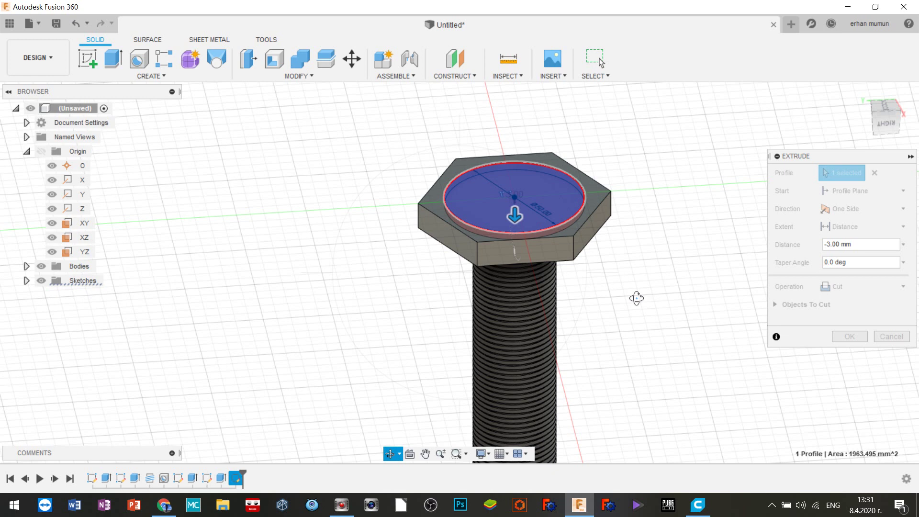
pyautogui.press('Escape')
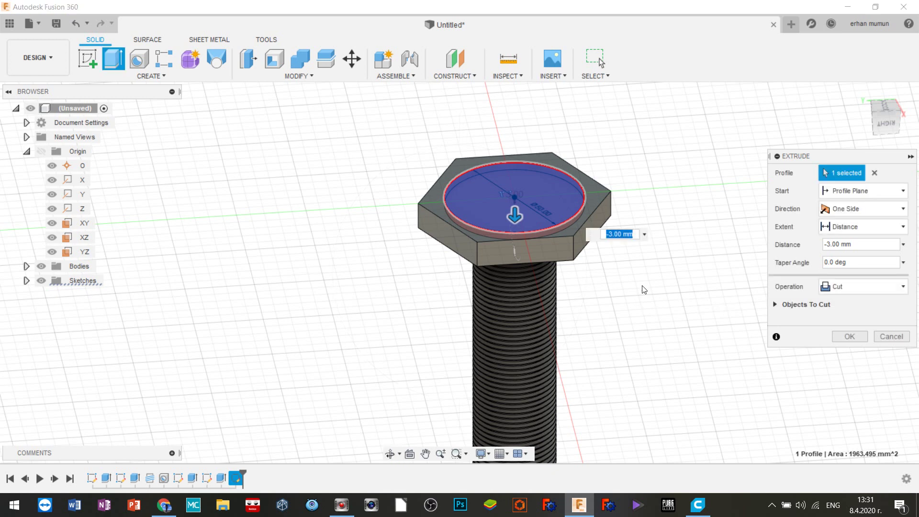
pyautogui.click(859, 334)
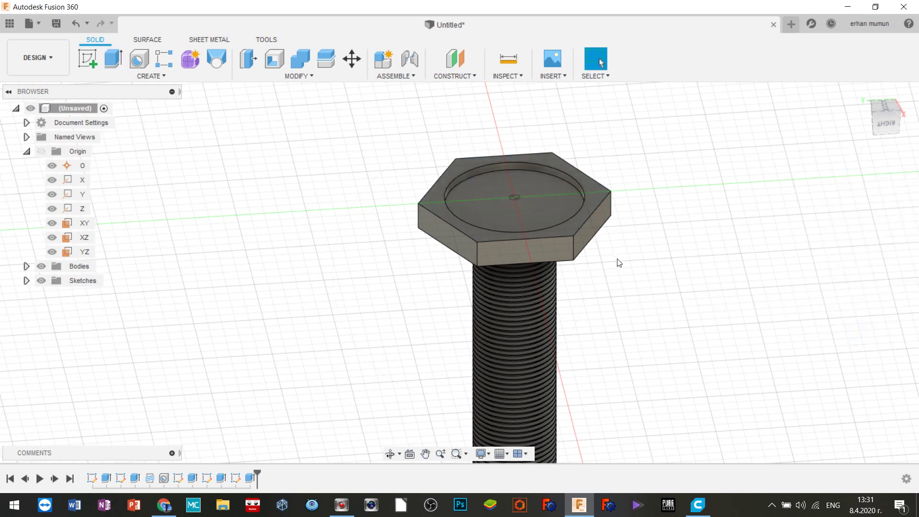
pyautogui.scroll(2, 644, 263)
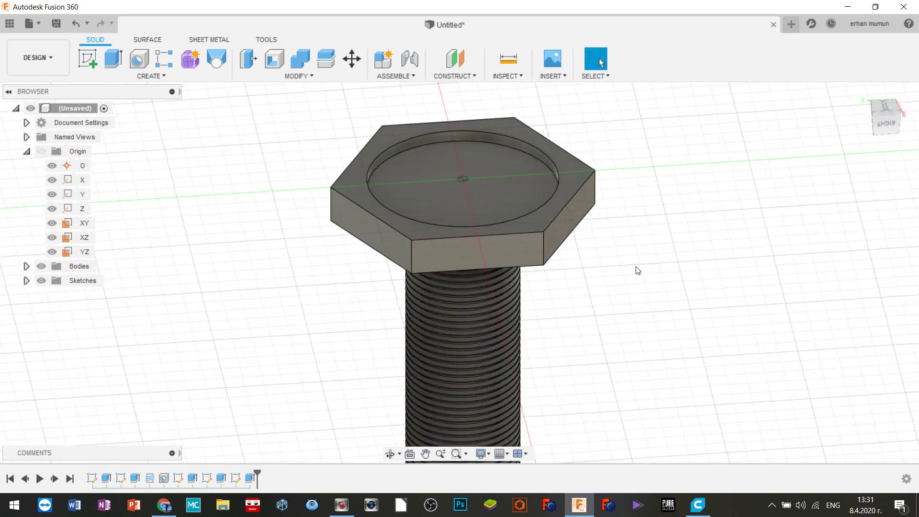
pyautogui.scroll(-2, 637, 272)
pyautogui.scroll(-2, 637, 272)
pyautogui.click(389, 452)
pyautogui.moveTo(657, 319)
pyautogui.mouseDown()
pyautogui.moveTo(610, 232)
pyautogui.moveTo(599, 295)
pyautogui.moveTo(694, 376)
pyautogui.moveTo(721, 279)
pyautogui.moveTo(616, 164)
pyautogui.moveTo(649, 337)
pyautogui.moveTo(644, 368)
pyautogui.mouseUp()
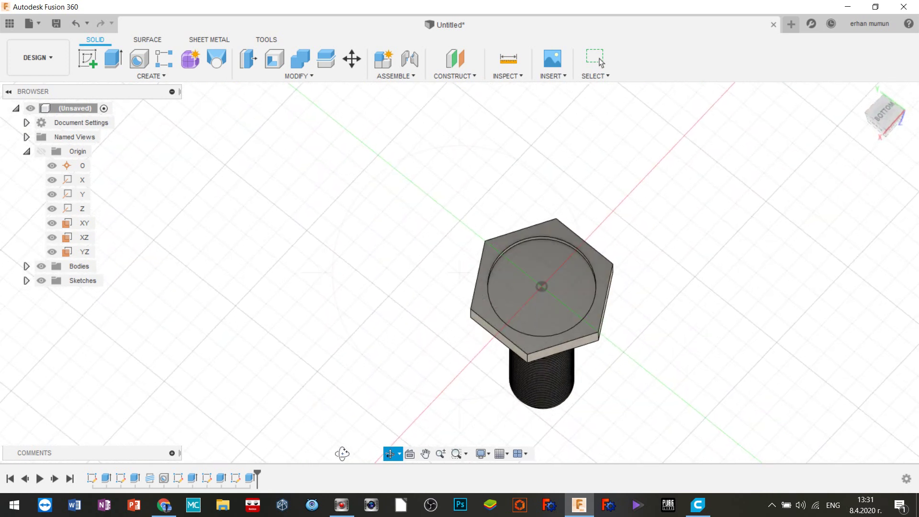
pyautogui.moveTo(634, 373)
pyautogui.mouseDown()
pyautogui.moveTo(622, 281)
pyautogui.moveTo(642, 144)
pyautogui.mouseUp()
pyautogui.scroll(-2, 632, 160)
pyautogui.scroll(2, 632, 163)
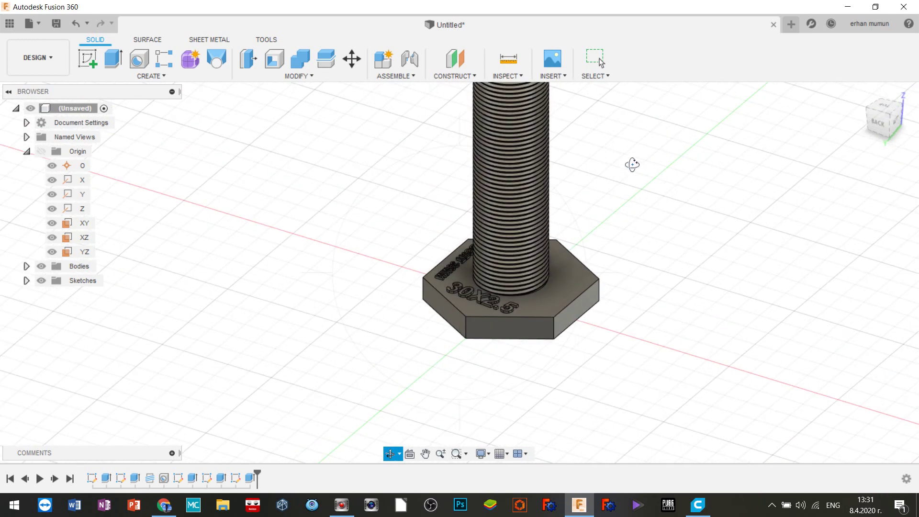
pyautogui.scroll(2, 632, 165)
pyautogui.scroll(2, 632, 165)
pyautogui.moveTo(627, 168)
pyautogui.mouseDown()
pyautogui.moveTo(554, 217)
pyautogui.moveTo(574, 206)
pyautogui.moveTo(577, 178)
pyautogui.moveTo(578, 279)
pyautogui.moveTo(599, 277)
pyautogui.mouseUp()
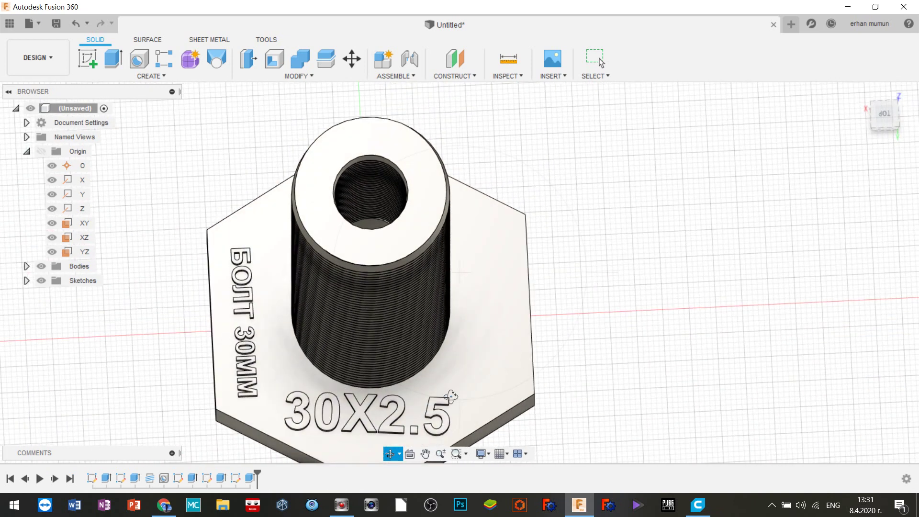